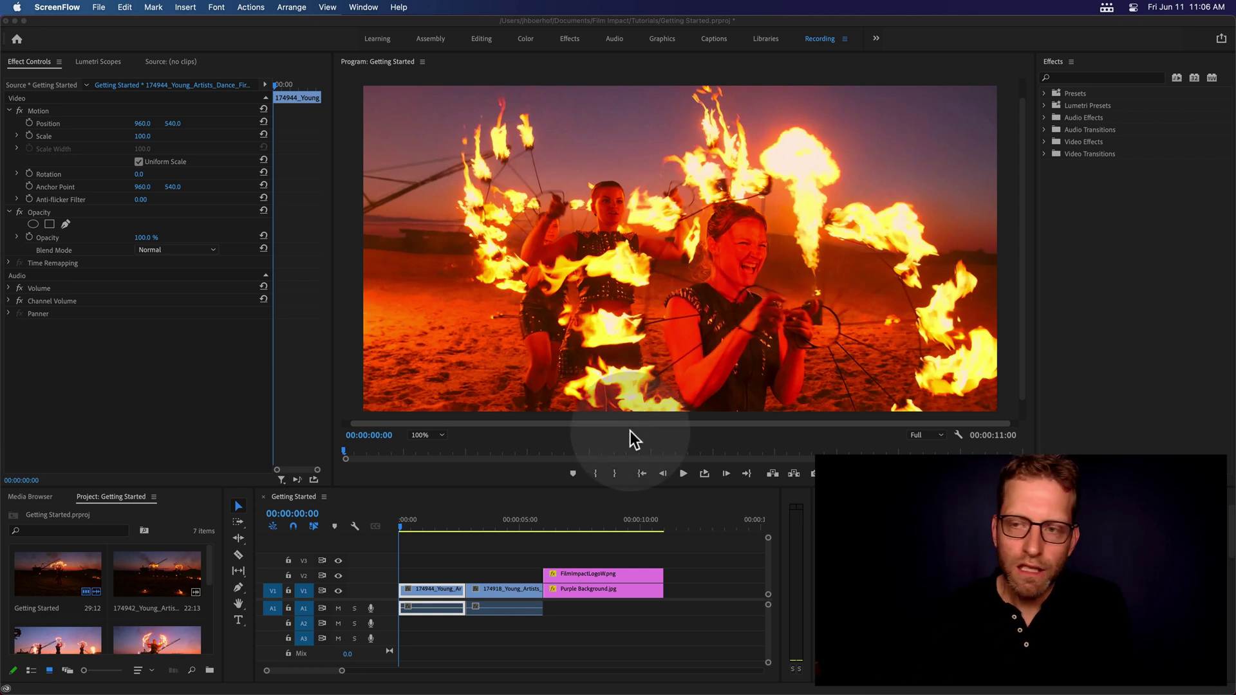
# Step: Expand Video Transitions > Film Impact Lights & Blurs in the Effects panel and select FI: Glow Impacts
pyautogui.click(1084, 206)
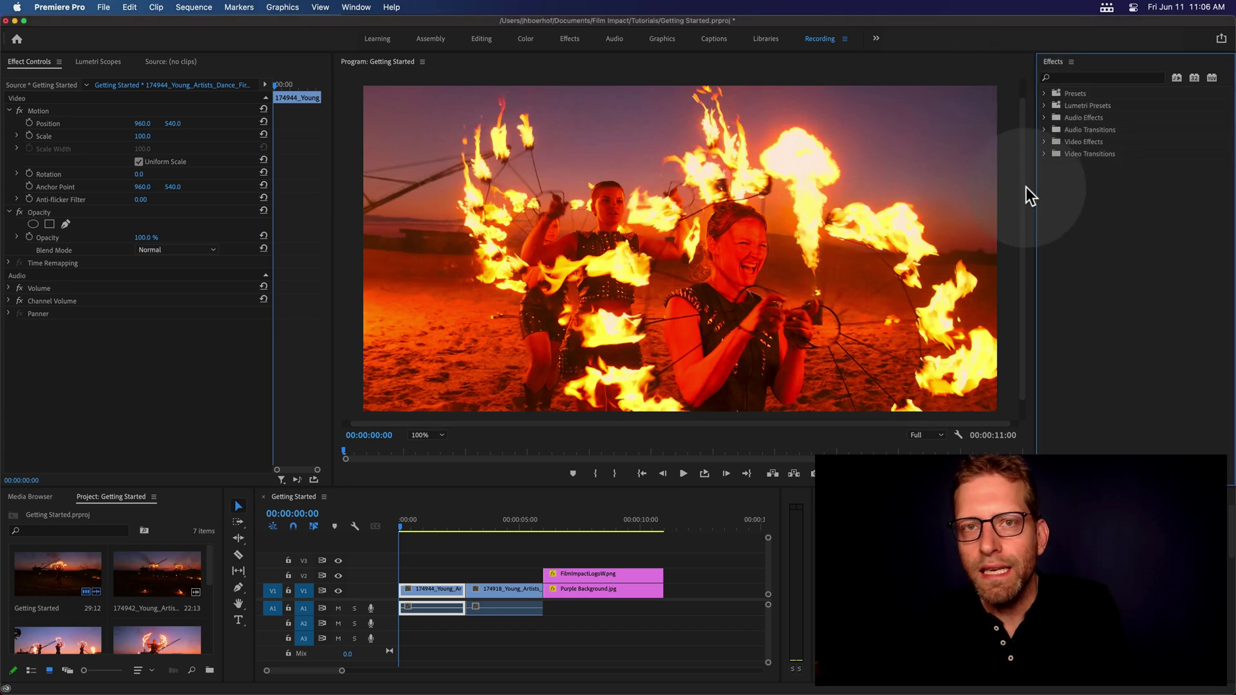
pyautogui.click(1044, 154)
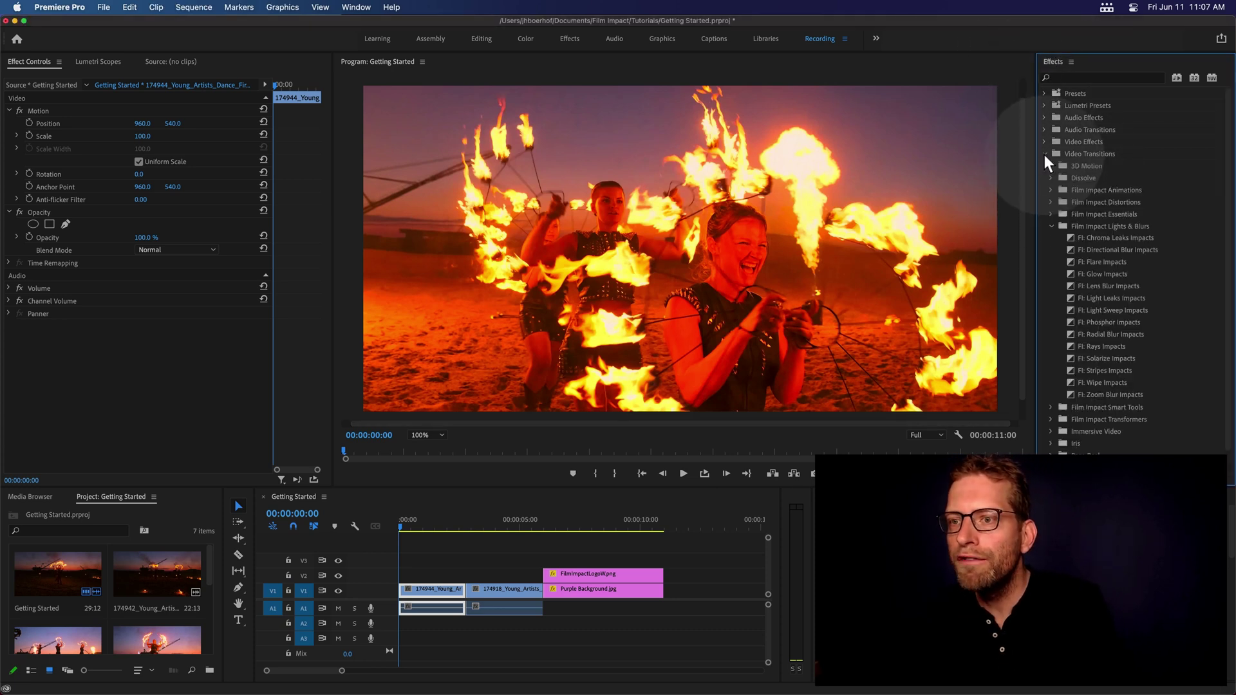
pyautogui.click(1051, 226)
pyautogui.click(1052, 227)
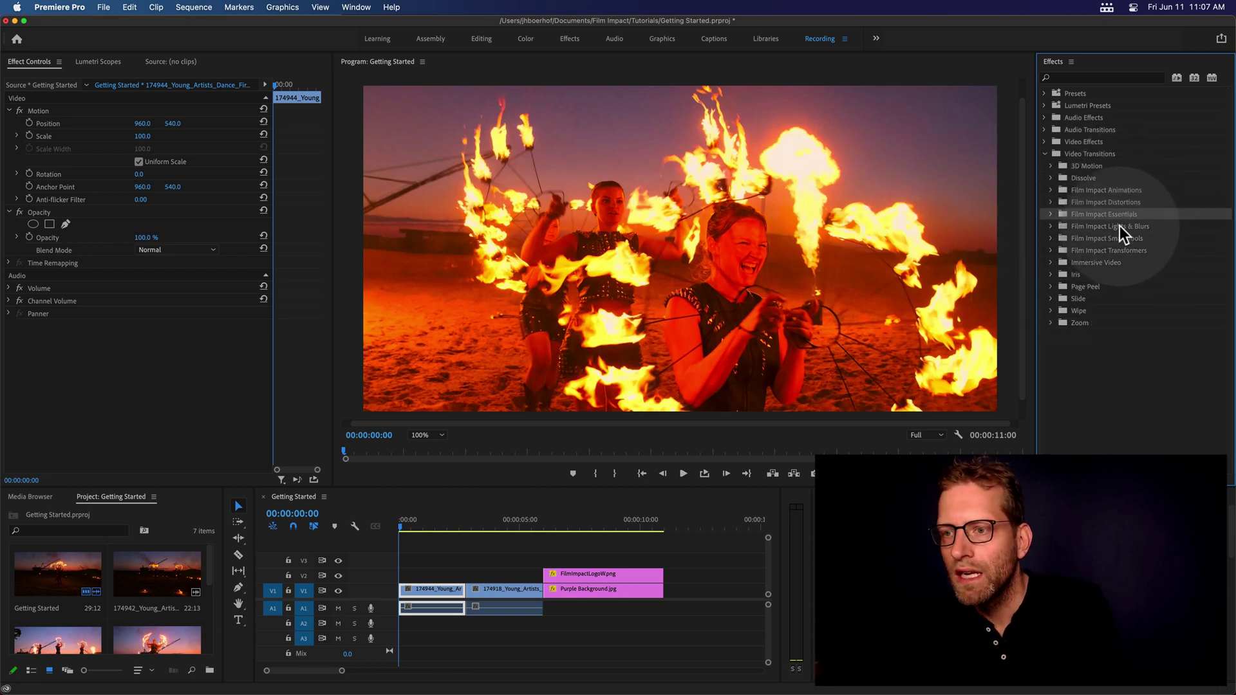
pyautogui.click(1112, 251)
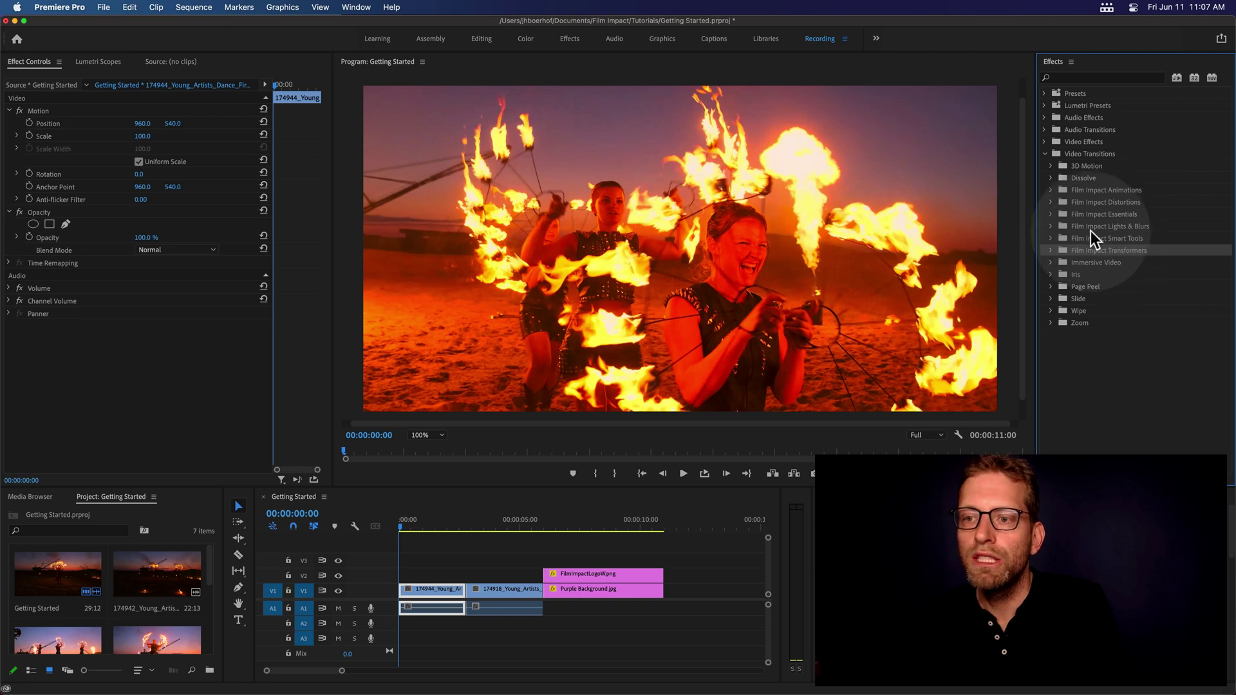
pyautogui.click(1051, 227)
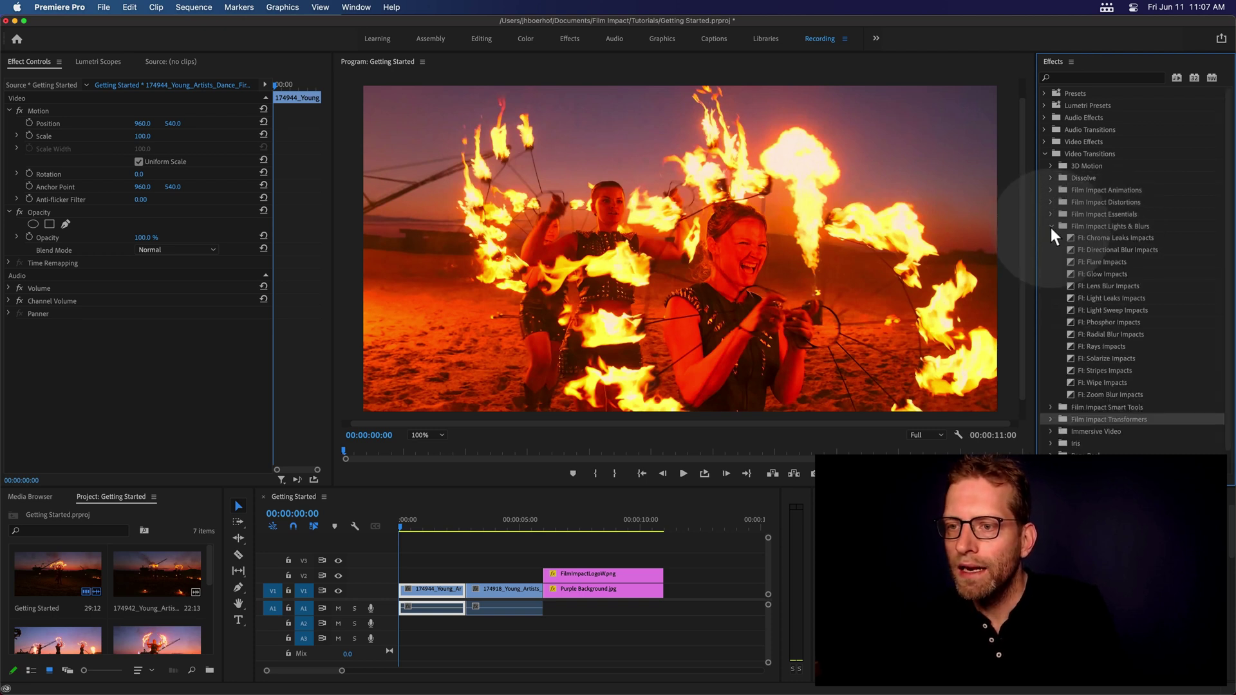
pyautogui.click(1097, 273)
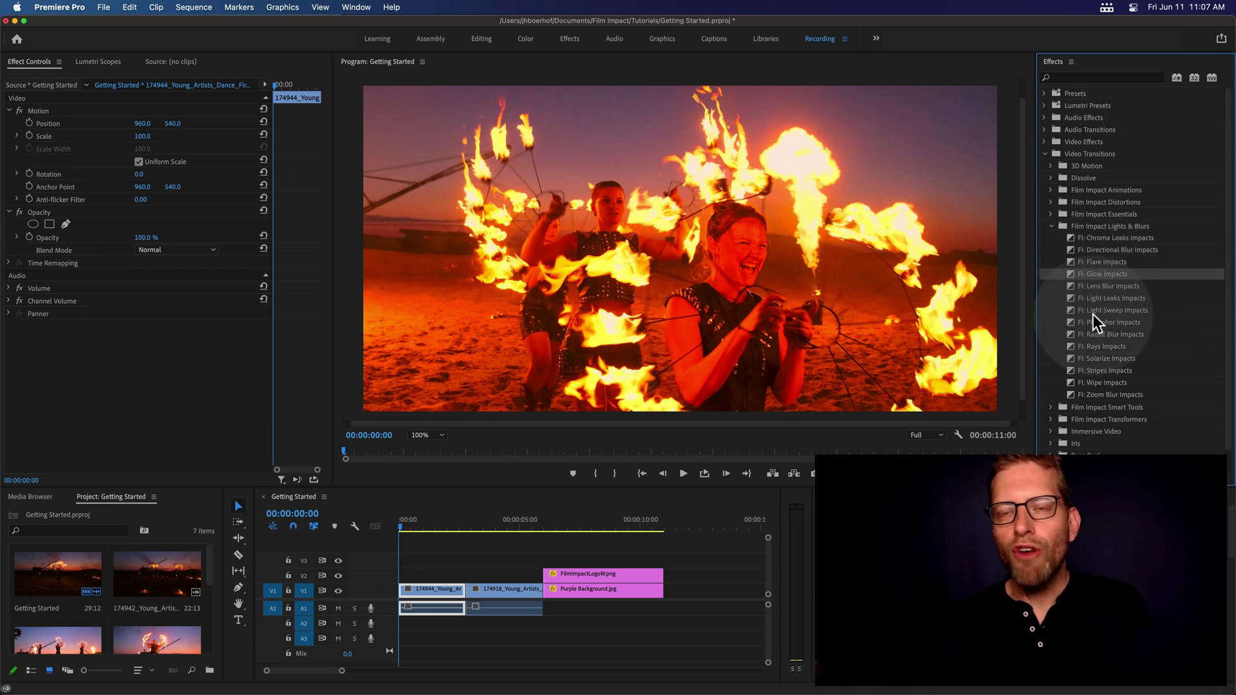
# Step: Apply FI: Glow Impacts to the cut between the two V1 fire-dancer clips and play it back
pyautogui.moveTo(1102, 274); pyautogui.dragTo(467, 589)
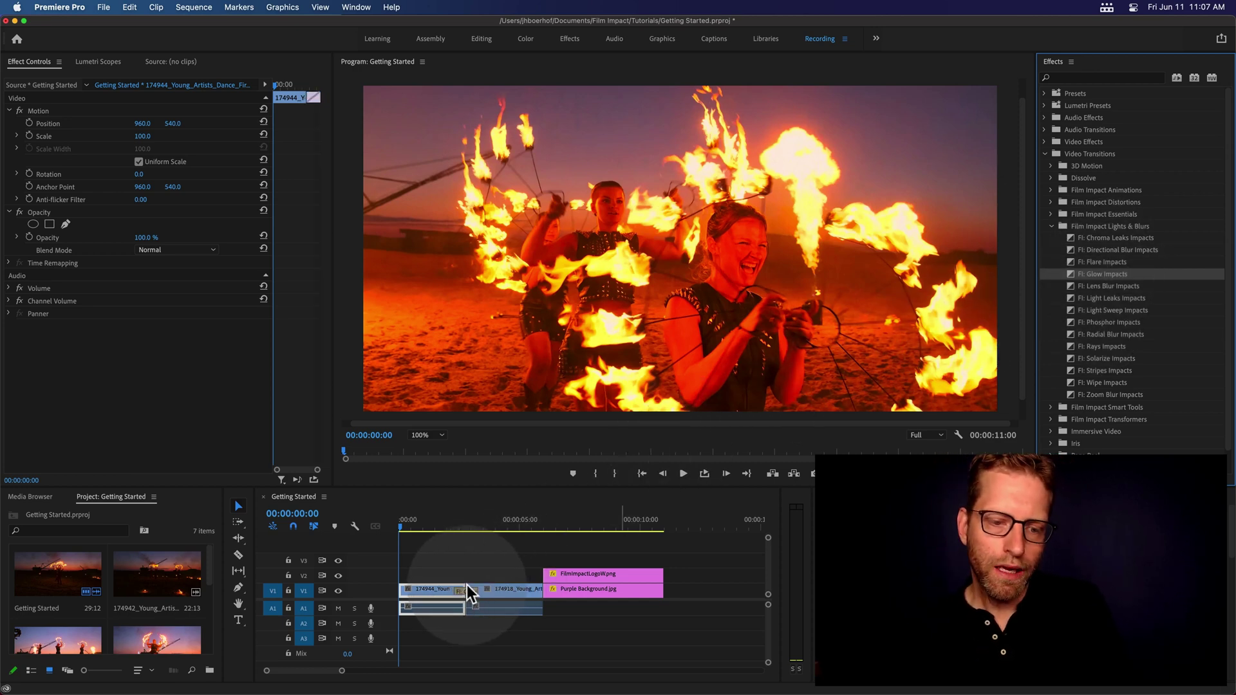
pyautogui.click(452, 523)
pyautogui.press('space')
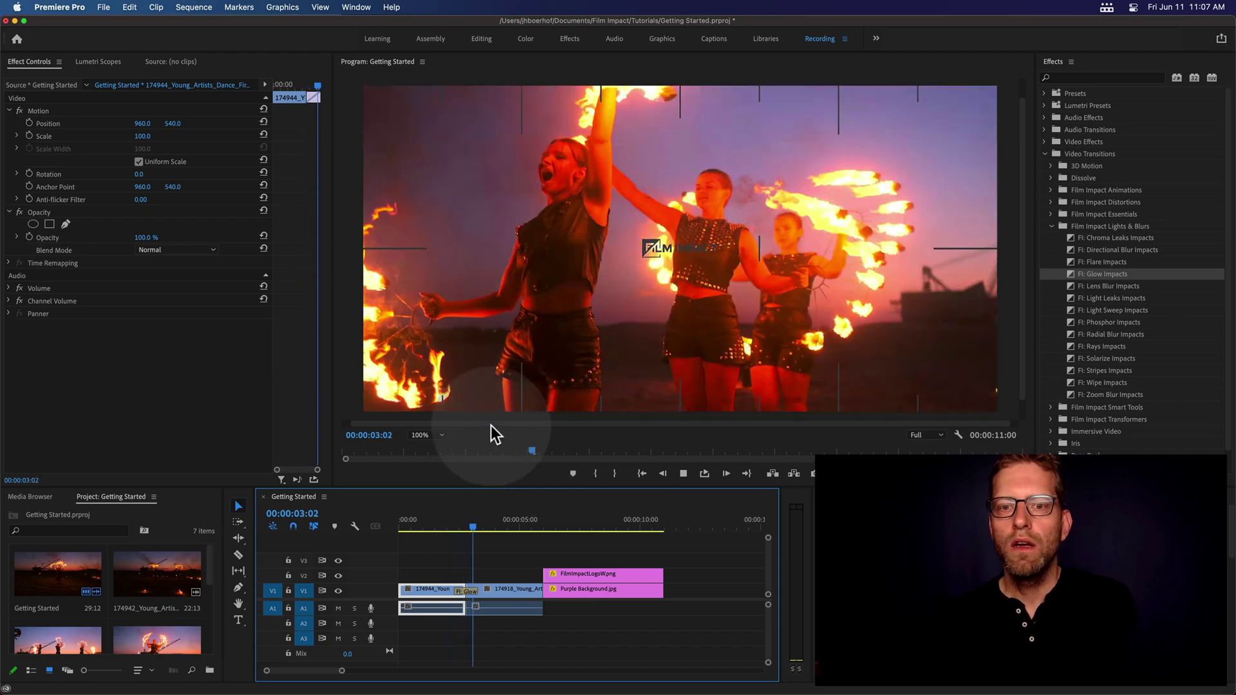
pyautogui.click(470, 527)
pyautogui.moveTo(470, 525); pyautogui.dragTo(469, 524)
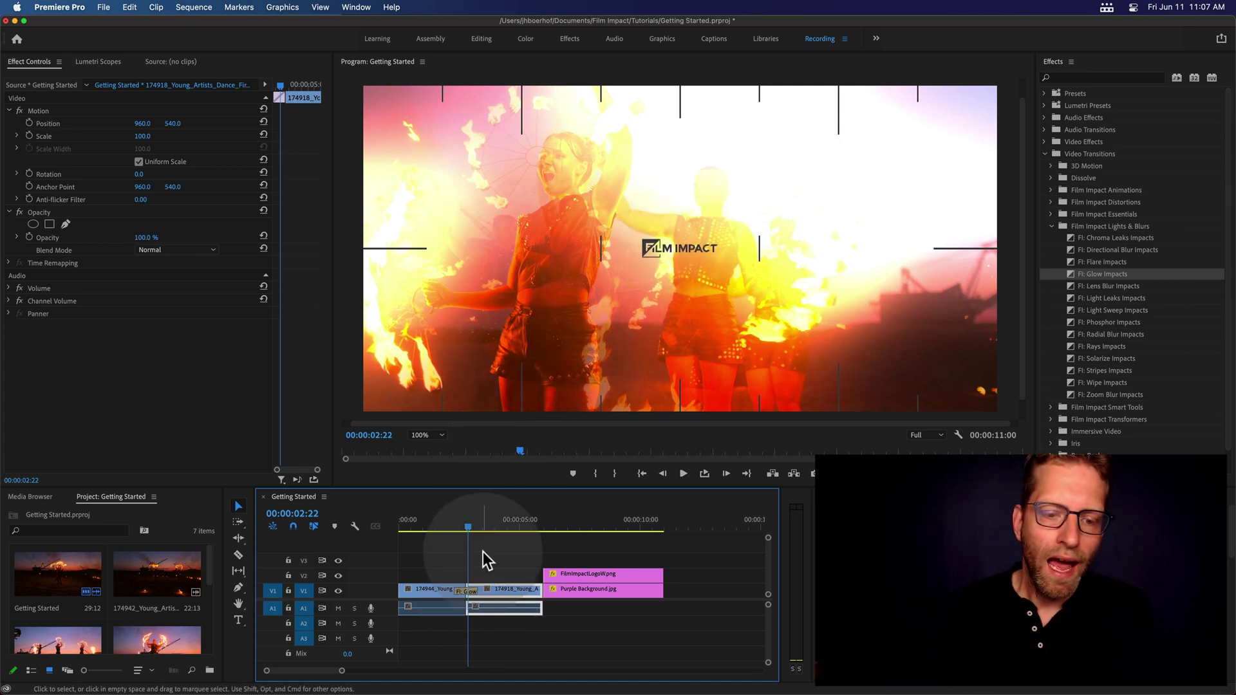
# Step: Select the Glow transition and open the Film Impact Control Center from its settings
pyautogui.click(471, 591)
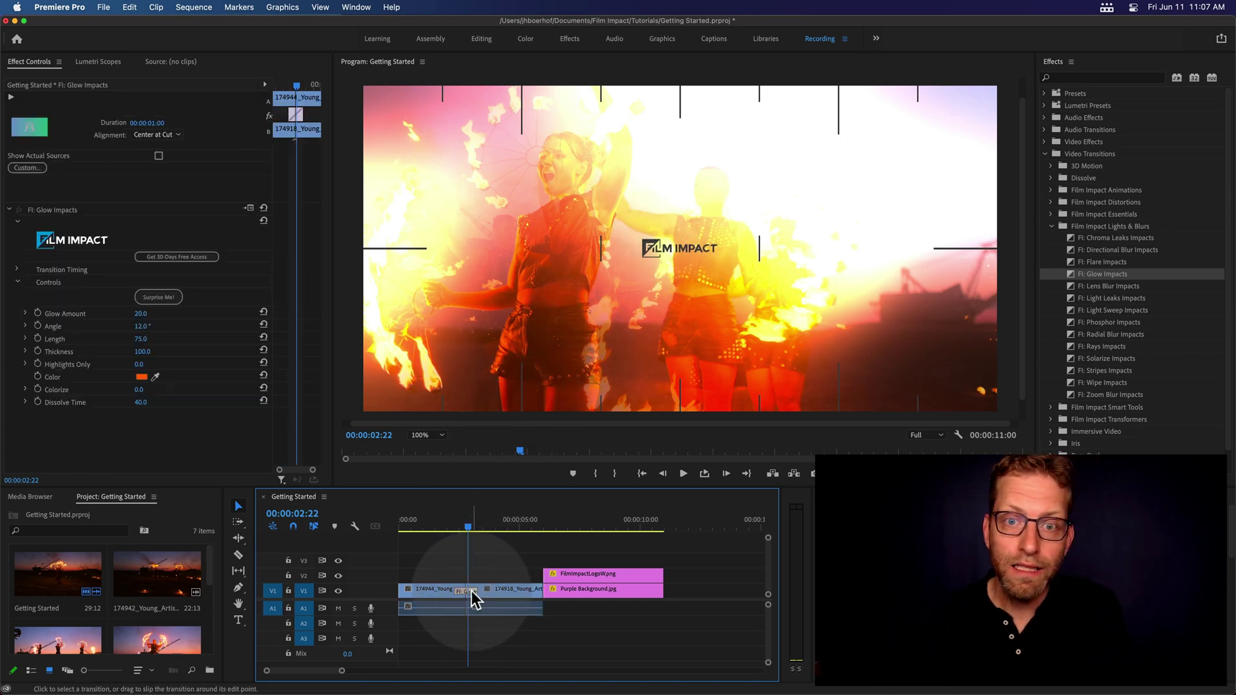
pyautogui.click(27, 62)
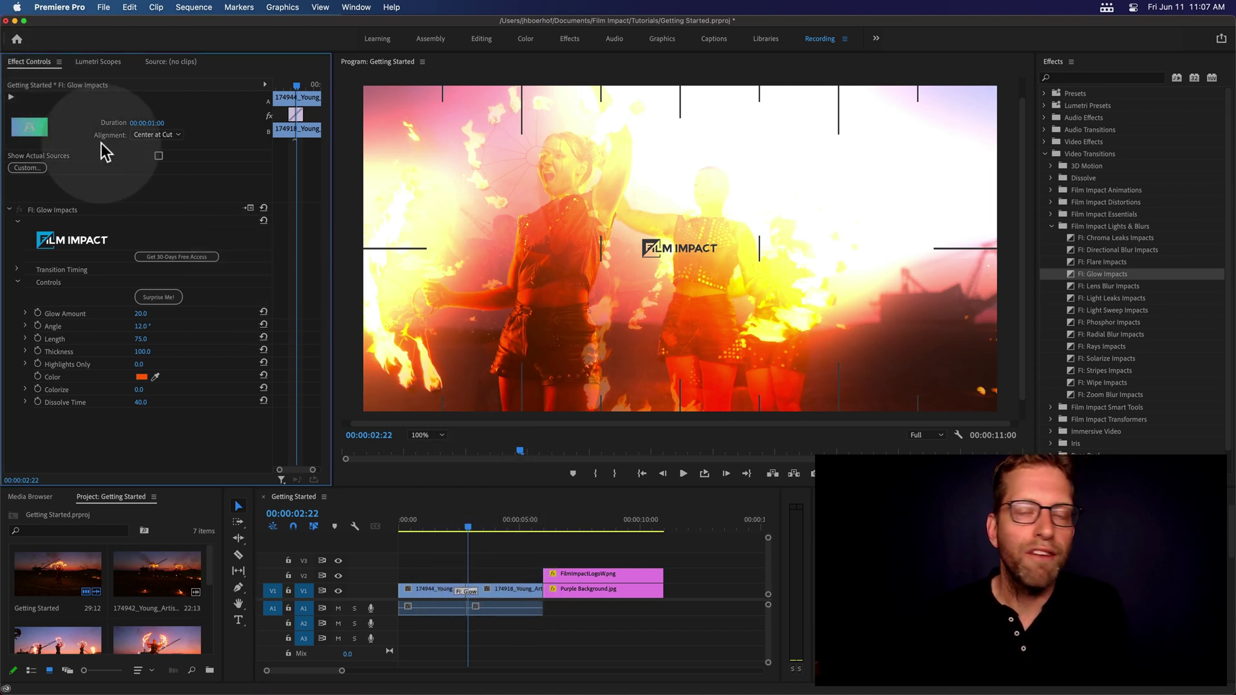
pyautogui.click(210, 256)
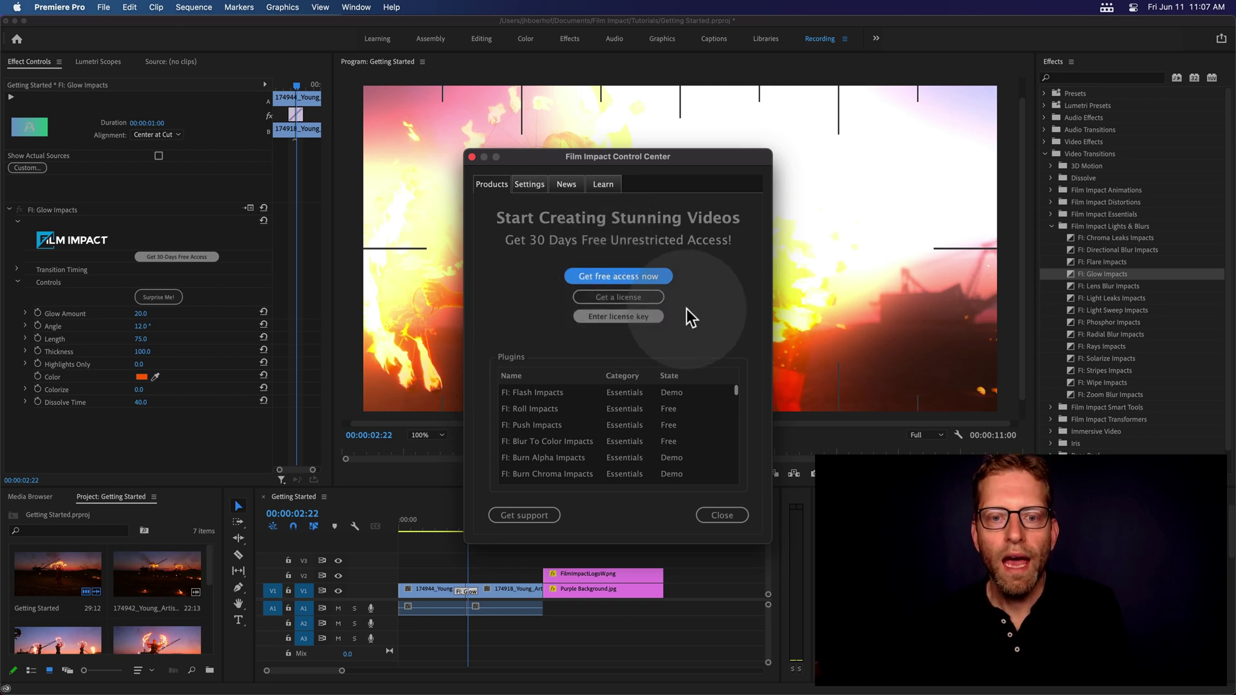
# Step: Paste the license key, activate it, then close the Control Center and restart notice
pyautogui.click(605, 317)
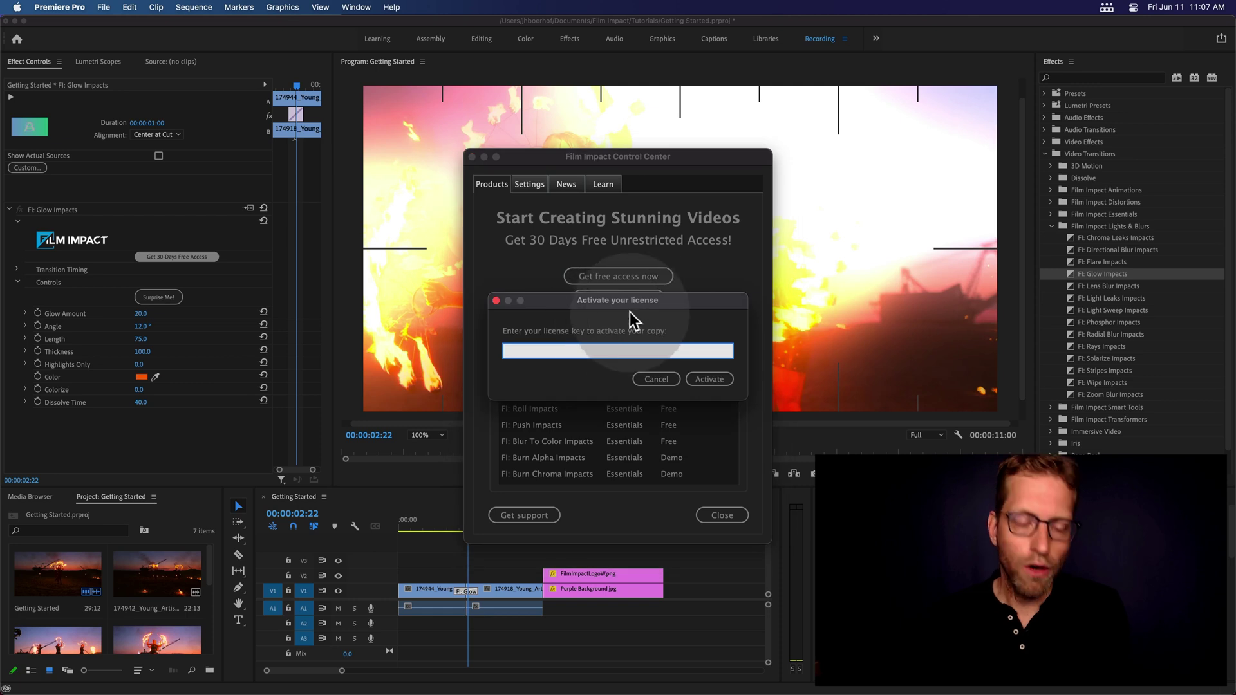
pyautogui.press('super+v')
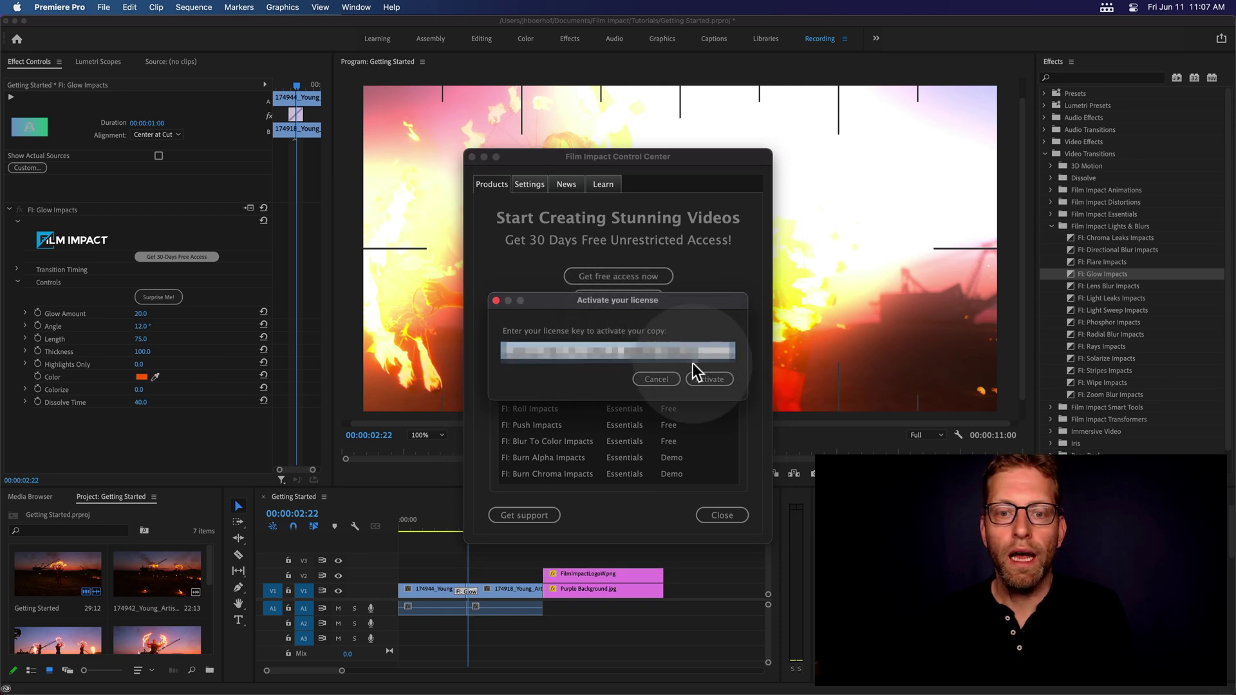
pyautogui.click(707, 380)
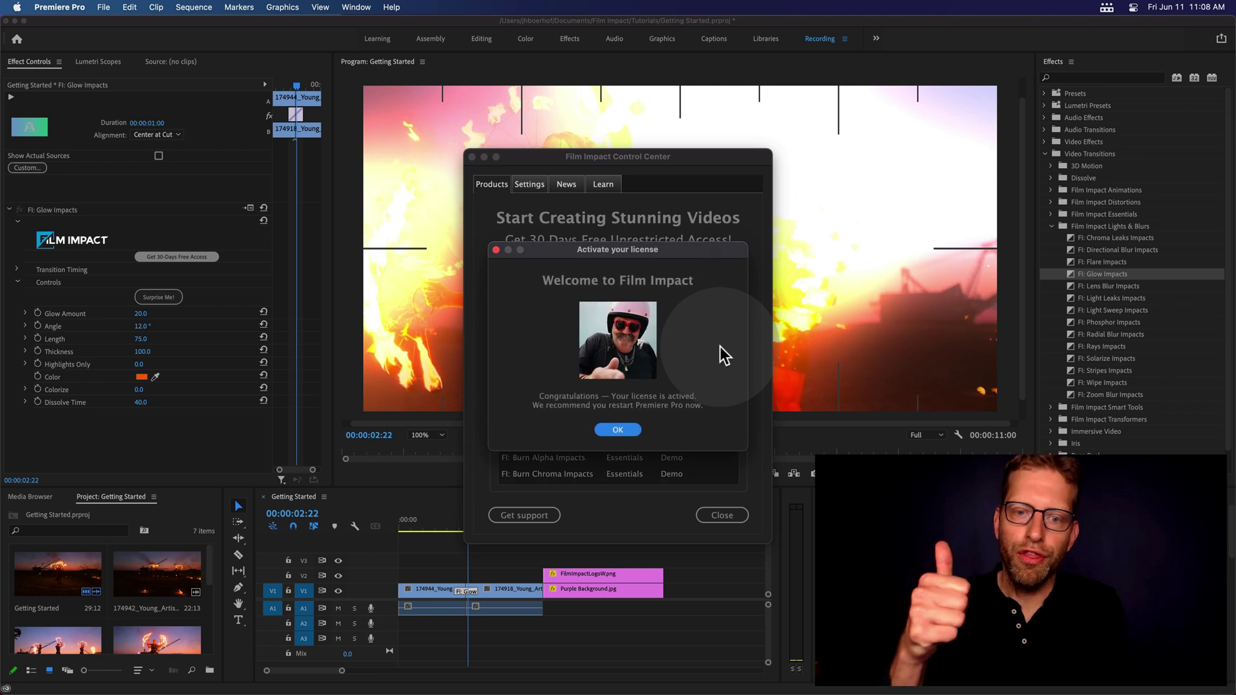
pyautogui.click(620, 431)
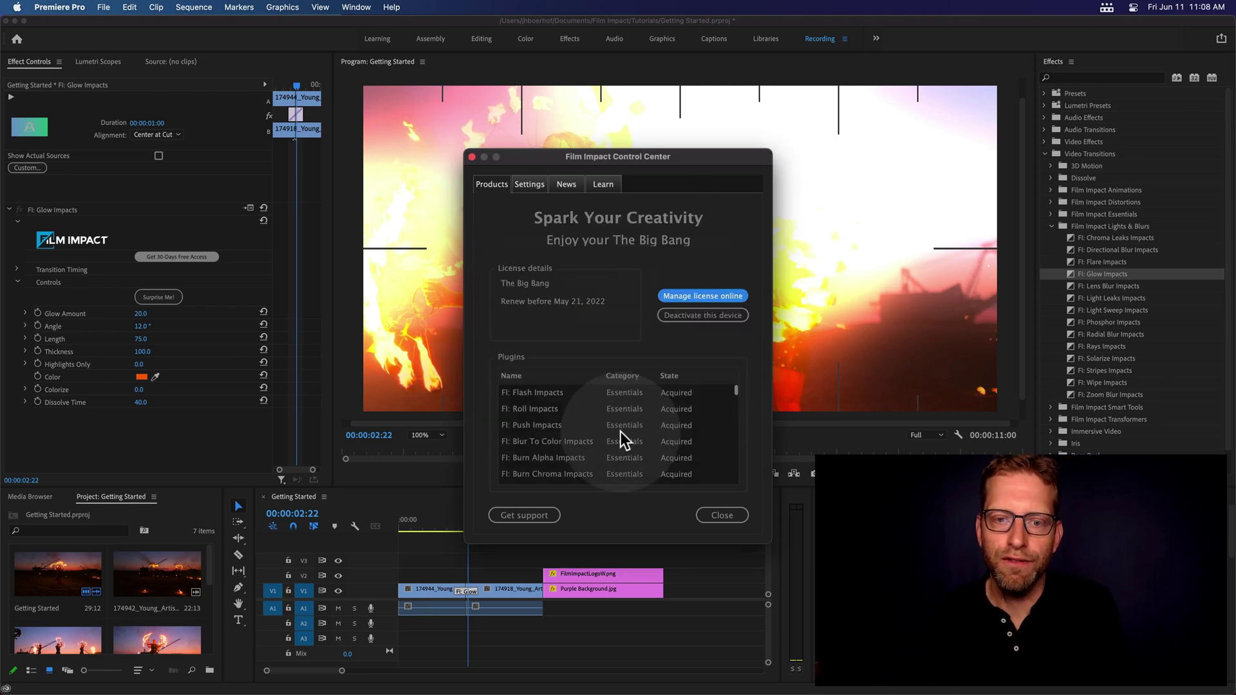
pyautogui.click(720, 516)
pyautogui.click(708, 374)
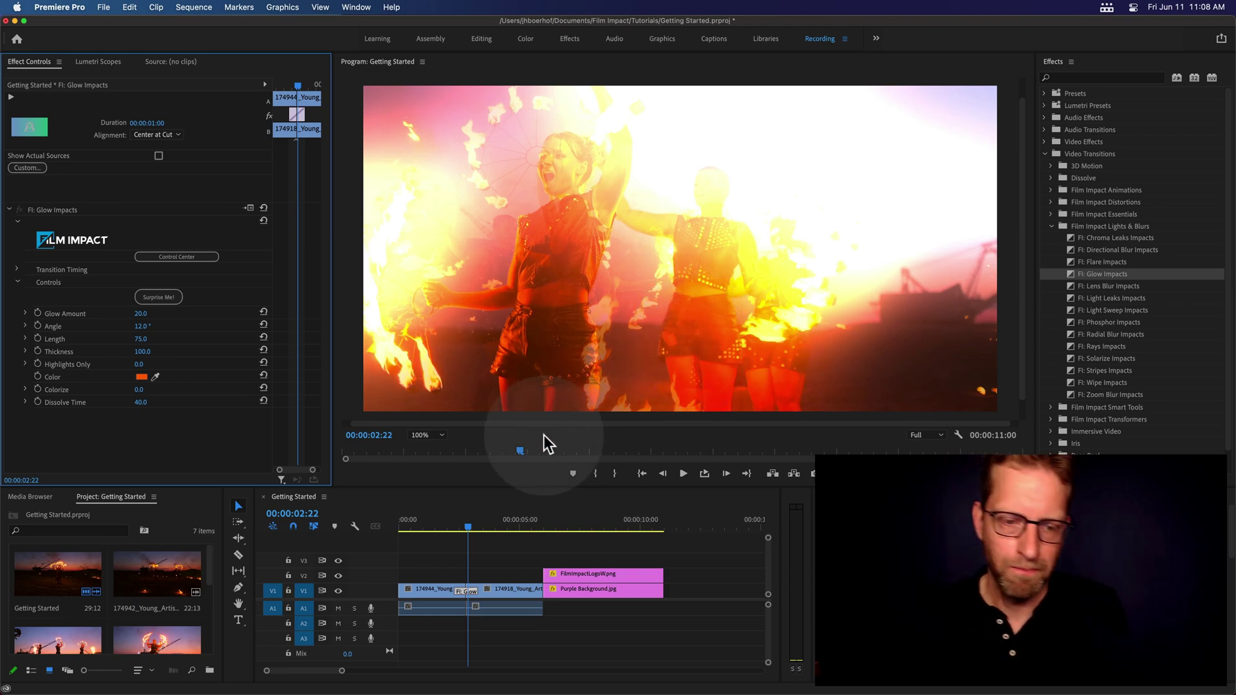
pyautogui.click(450, 523)
pyautogui.press('space')
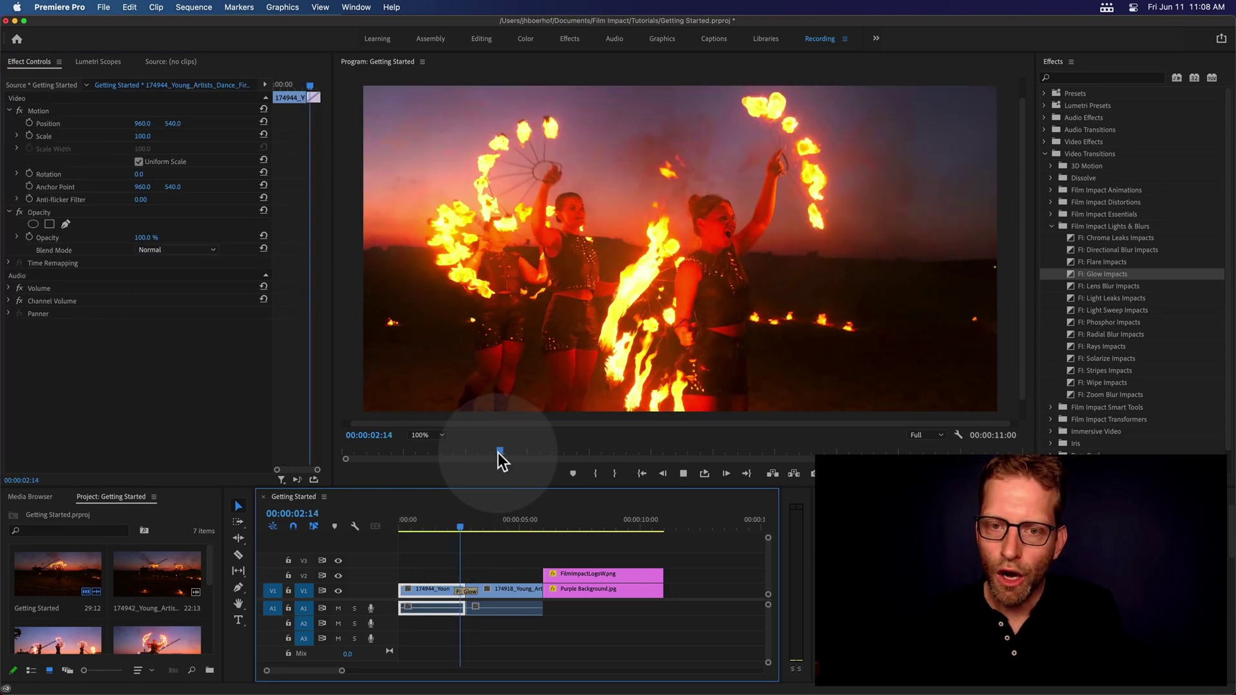
pyautogui.press('space')
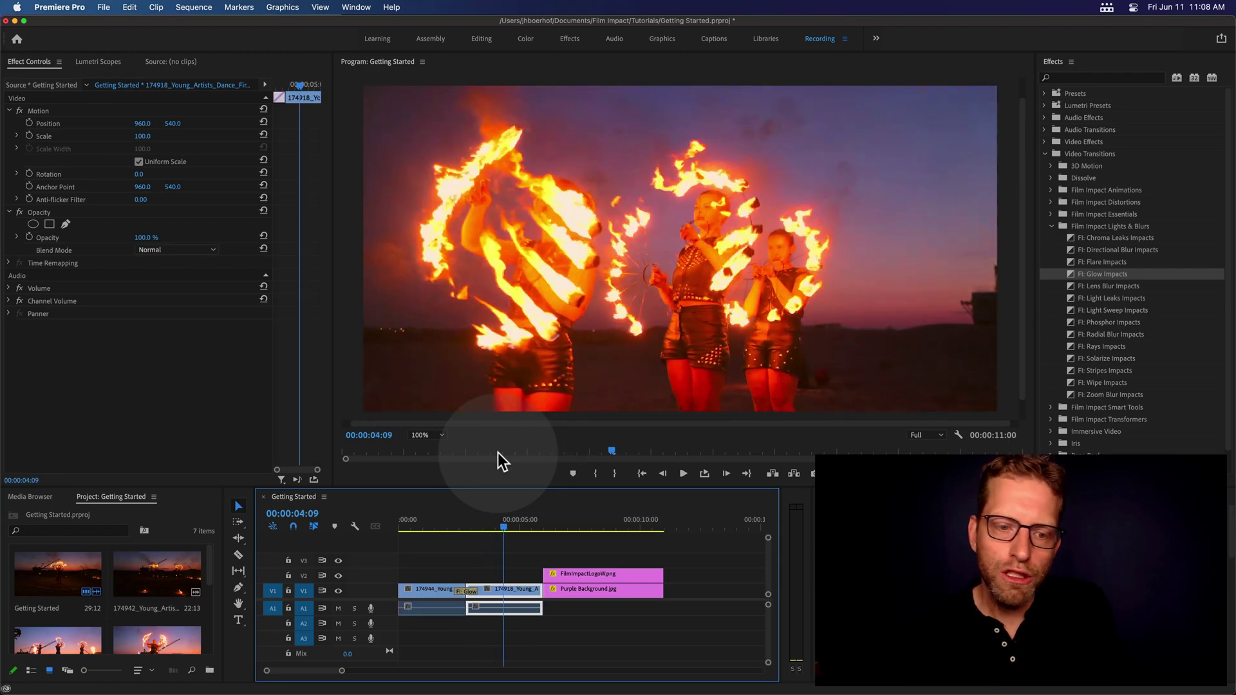
pyautogui.moveTo(451, 527); pyautogui.dragTo(470, 526)
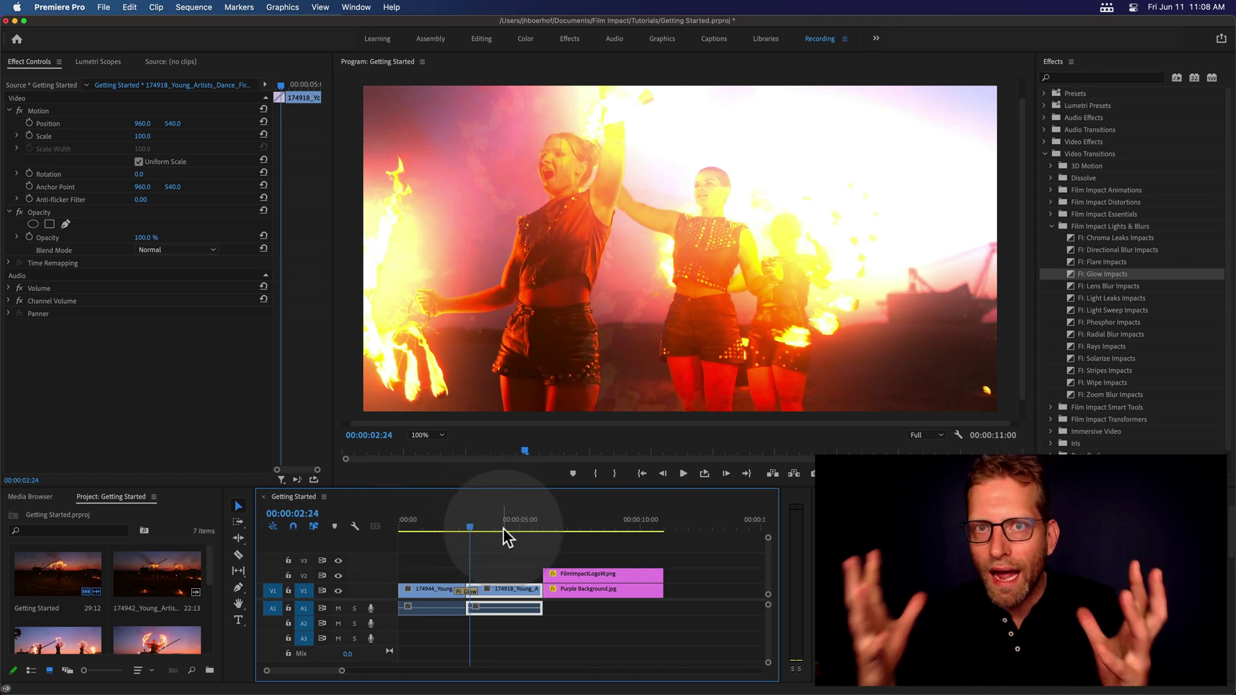
pyautogui.click(464, 593)
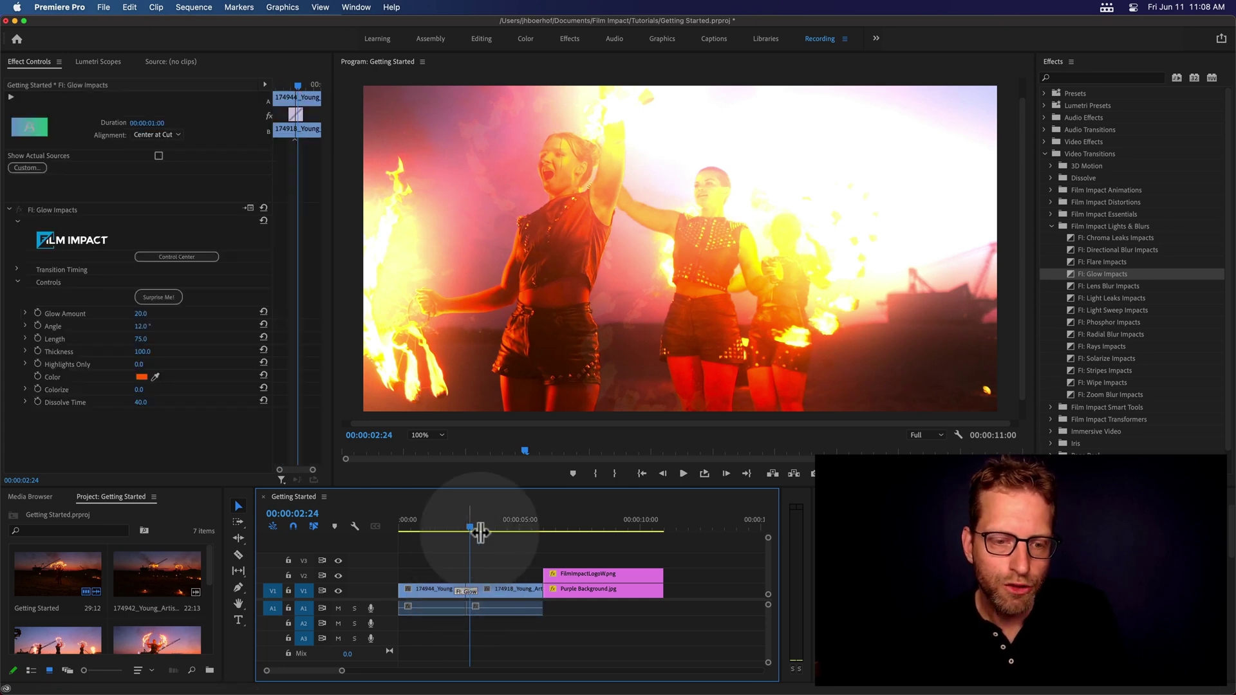
pyautogui.click(205, 435)
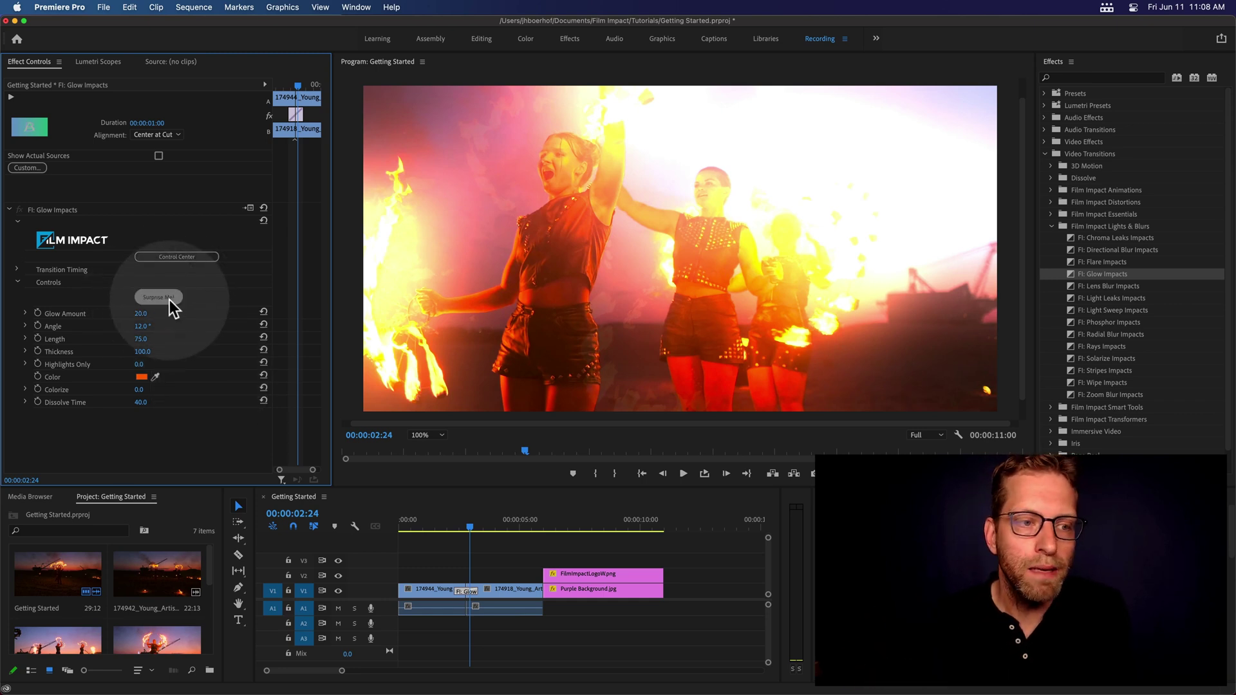
# Step: Randomize the Glow settings repeatedly, ending at Seed 73438, Glow Amount 26.1, Angle 240.4°, Length 96.1, Thickness 13.2
pyautogui.moveTo(473, 532)
pyautogui.mouseDown()
pyautogui.moveTo(463, 524)
pyautogui.moveTo(468, 533)
pyautogui.mouseUp()
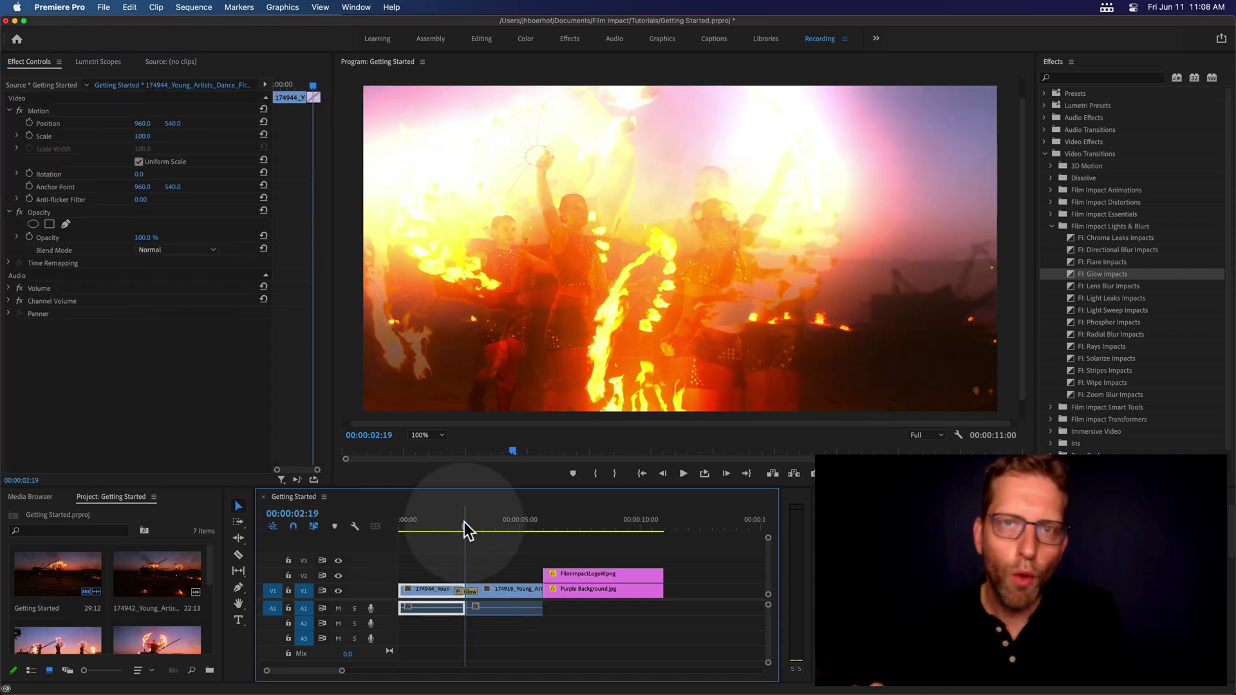
pyautogui.click(466, 591)
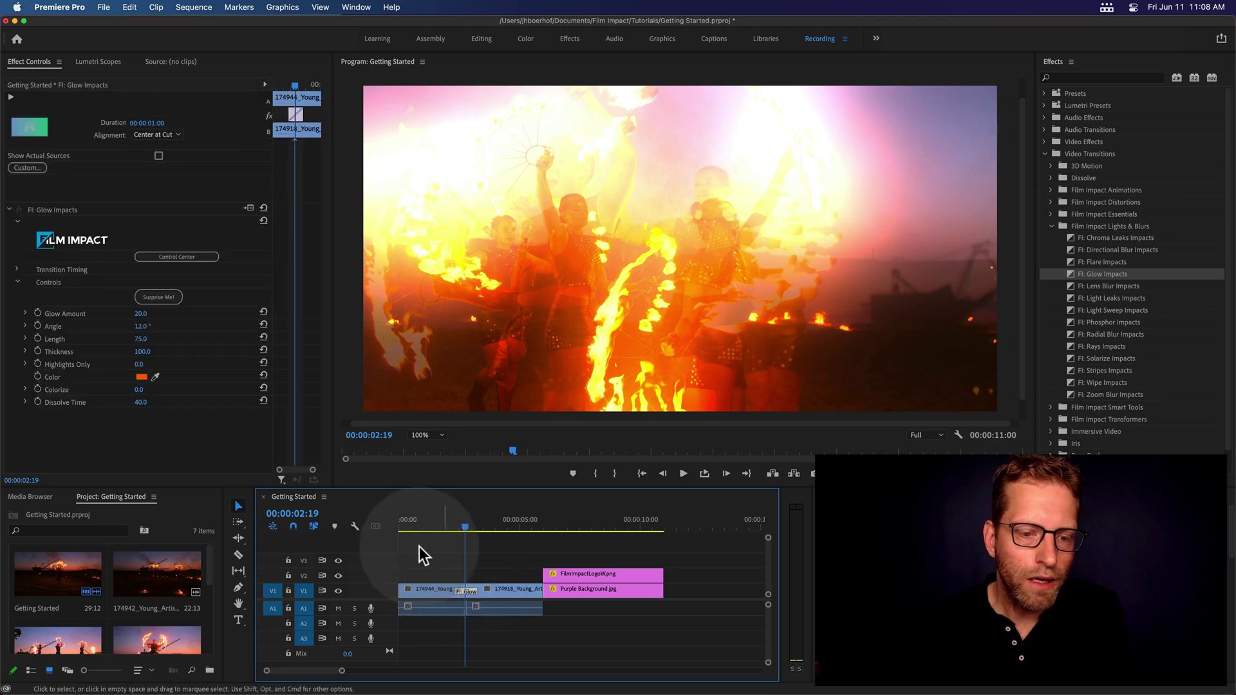
pyautogui.click(174, 302)
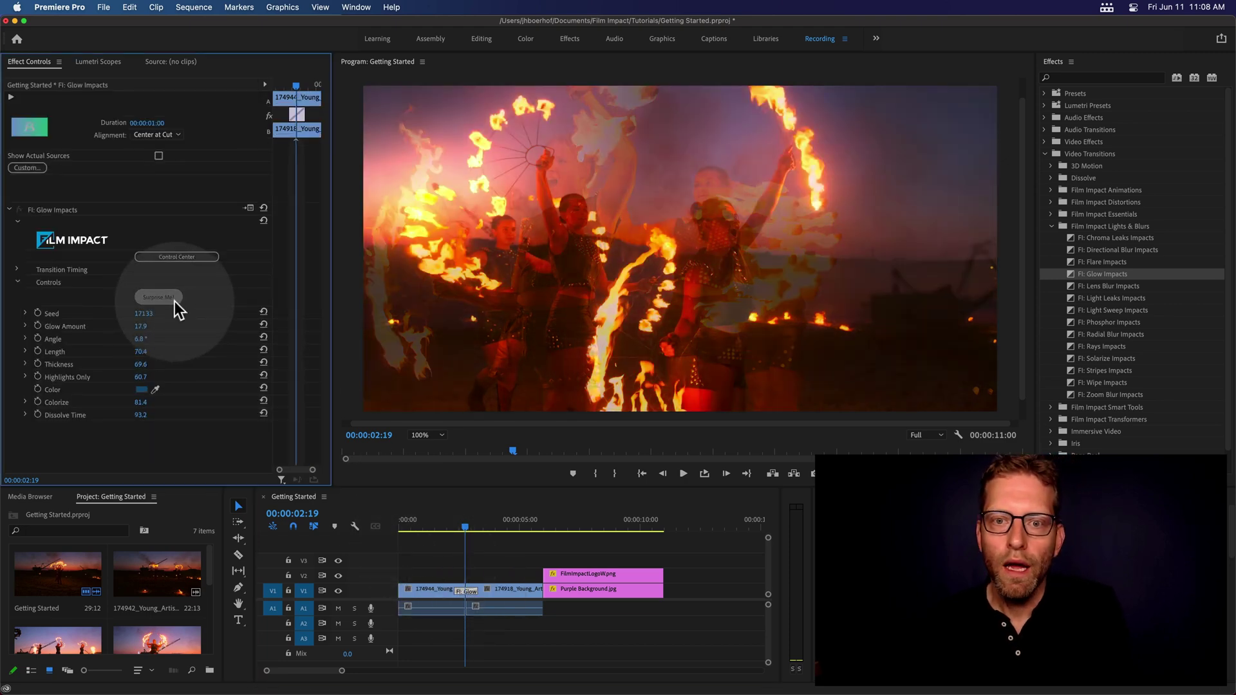
pyautogui.click(175, 301)
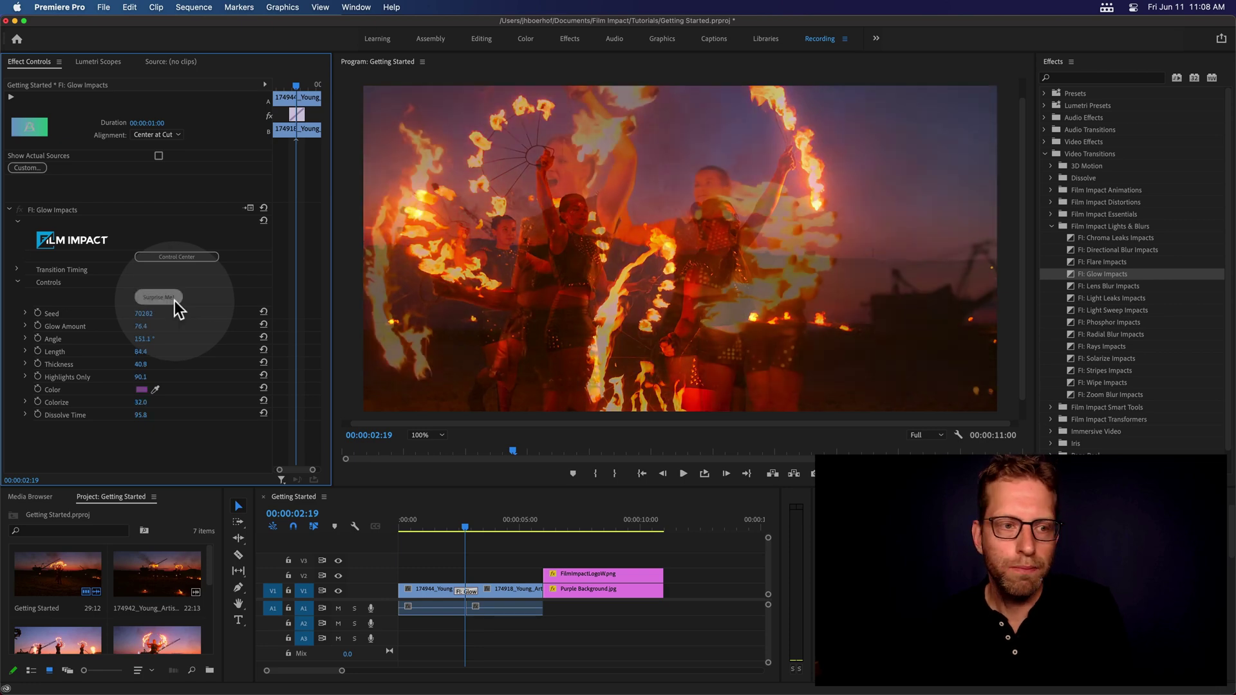
pyautogui.click(175, 300)
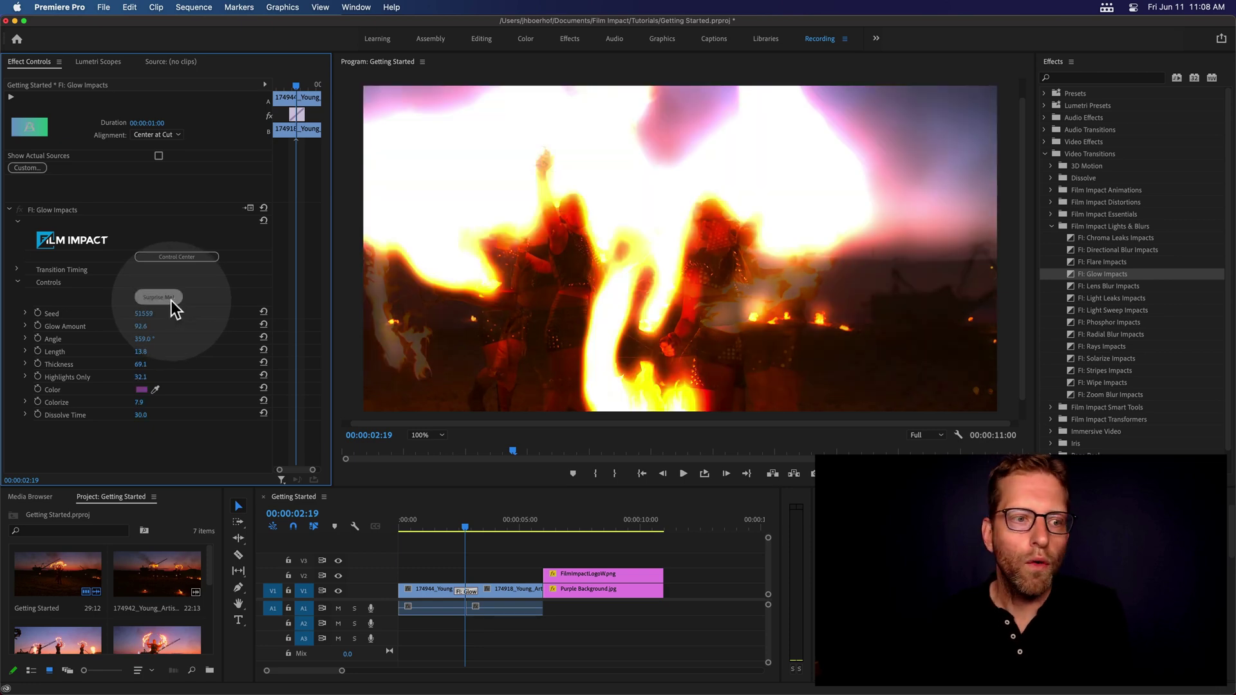
pyautogui.click(171, 300)
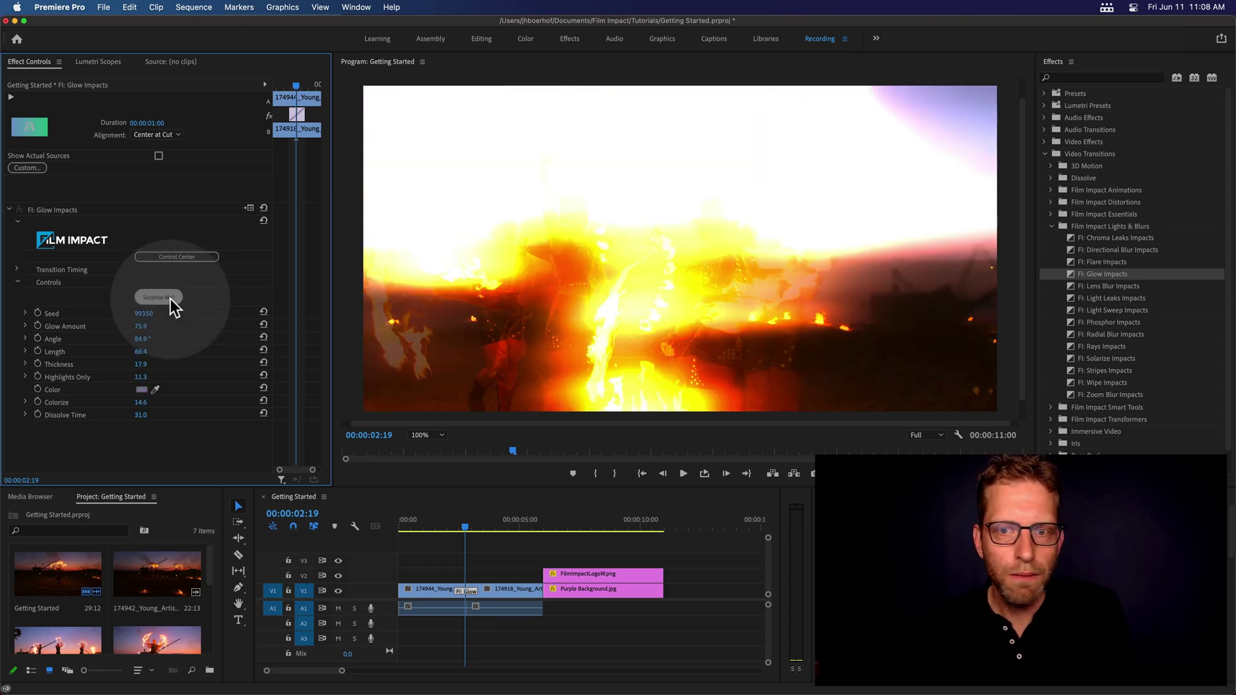
pyautogui.click(171, 299)
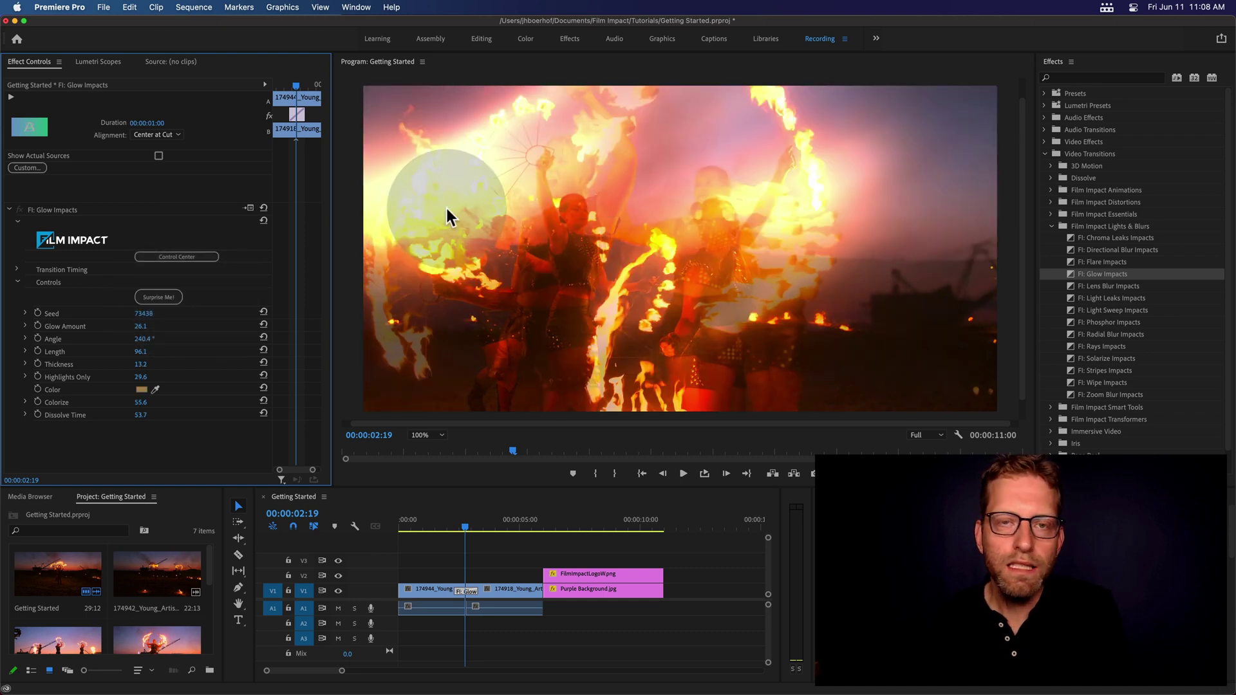
pyautogui.click(163, 295)
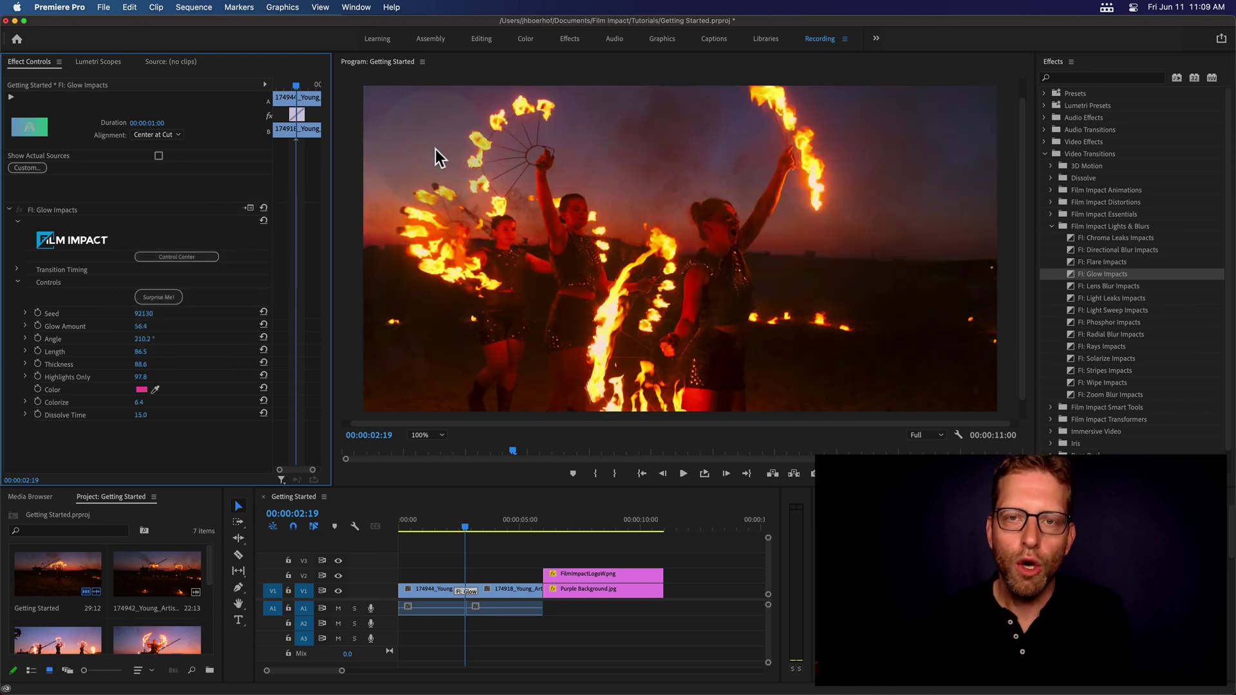
pyautogui.click(551, 162)
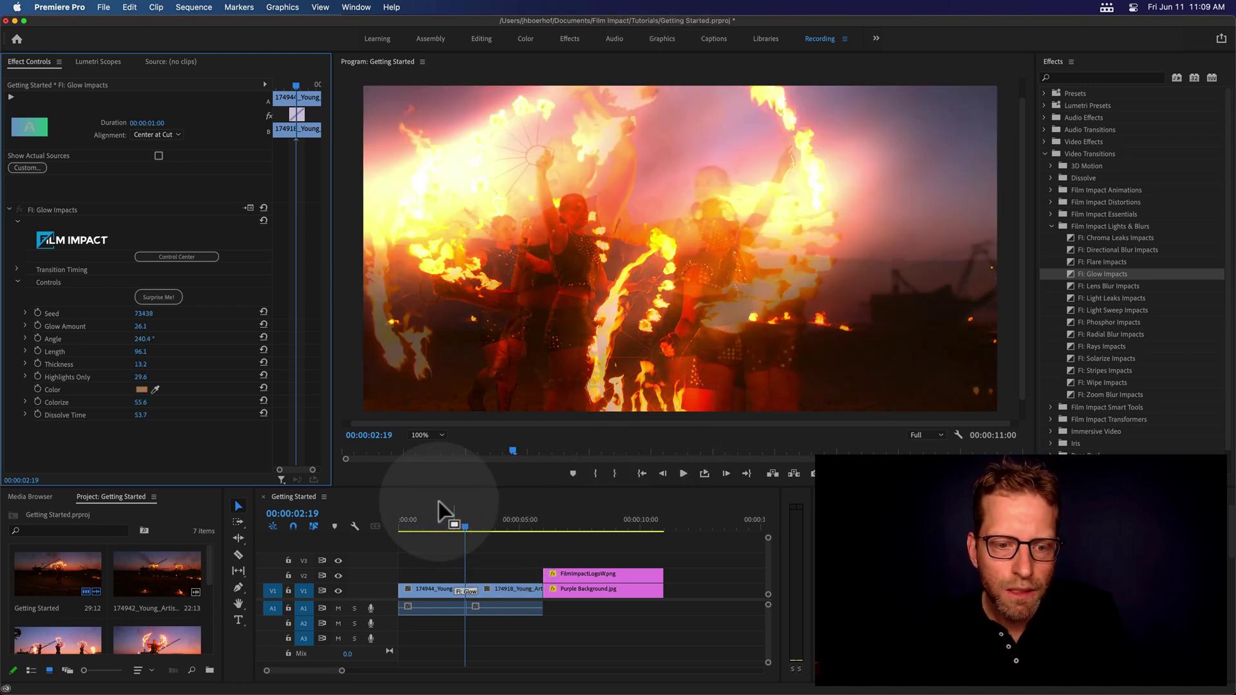
# Step: Set the Glow Impacts color to orange-red CC5016 and raise Colorize to 84
pyautogui.moveTo(464, 523)
pyautogui.mouseDown()
pyautogui.moveTo(481, 525)
pyautogui.moveTo(469, 524)
pyautogui.mouseUp()
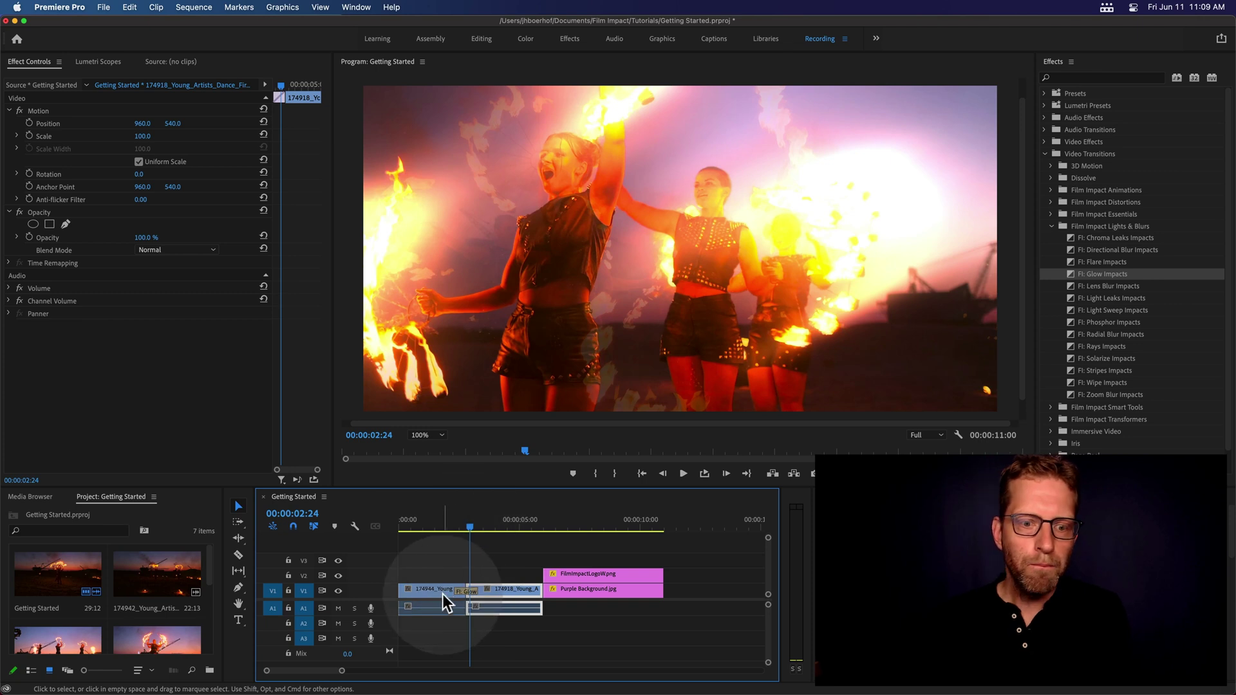
pyautogui.click(468, 591)
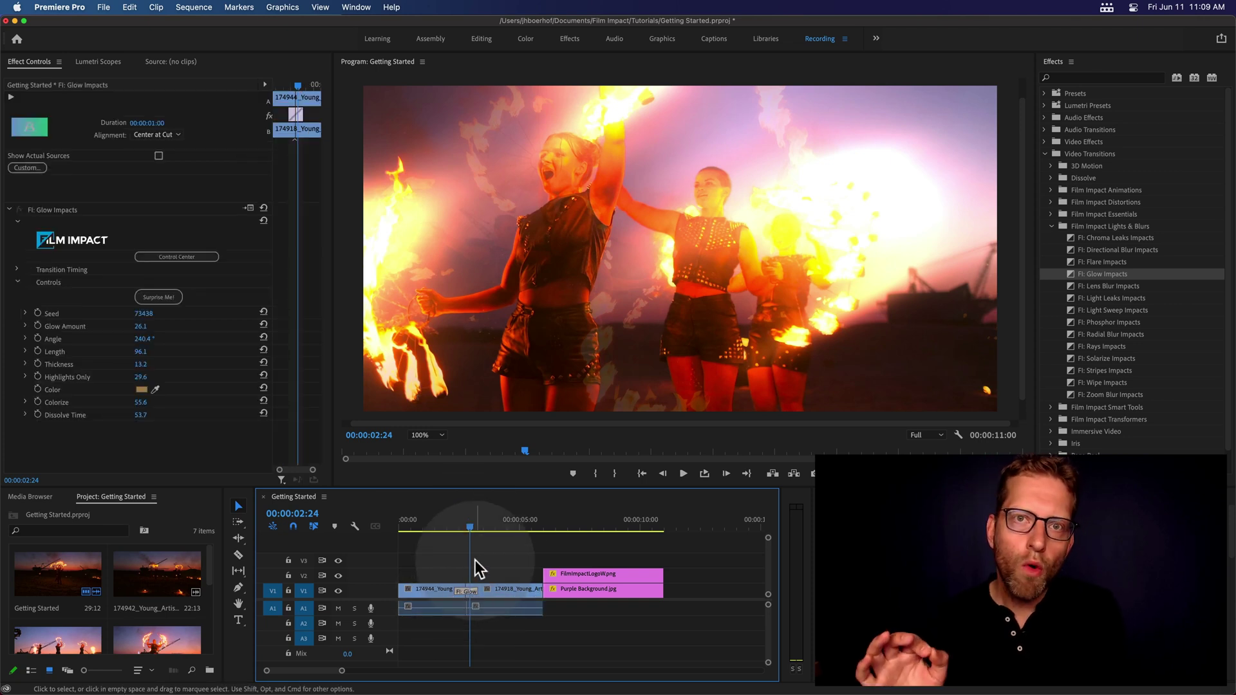
pyautogui.click(160, 446)
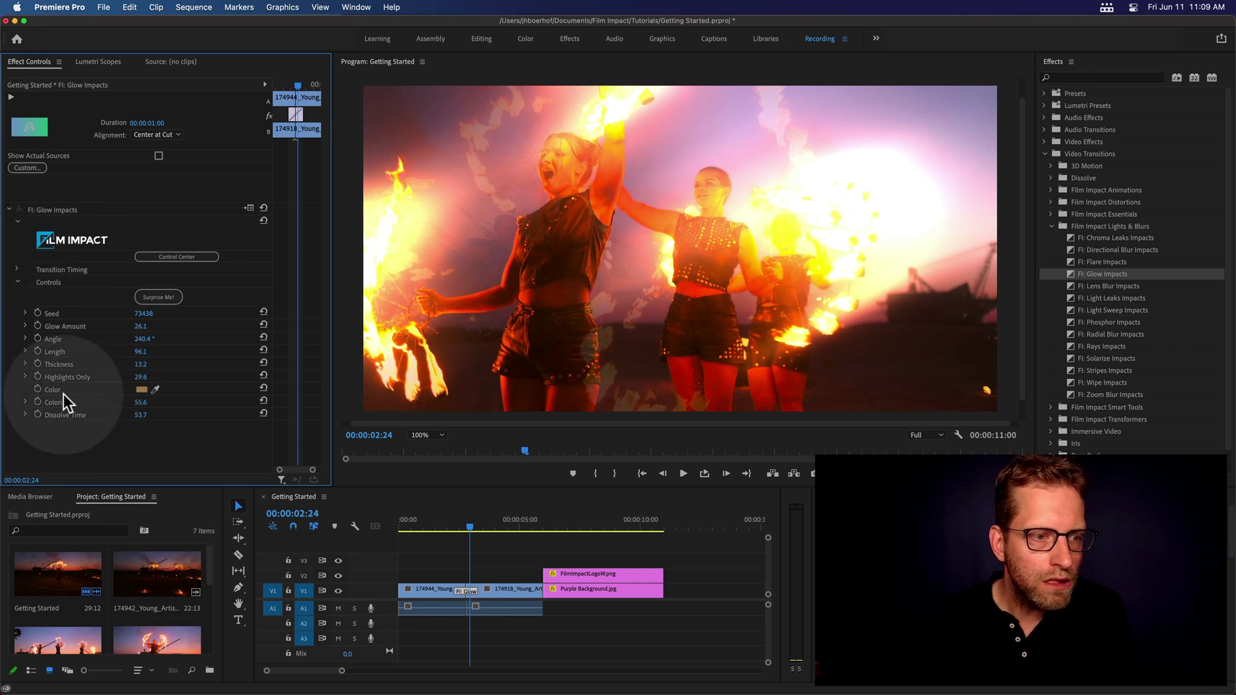
pyautogui.click(141, 389)
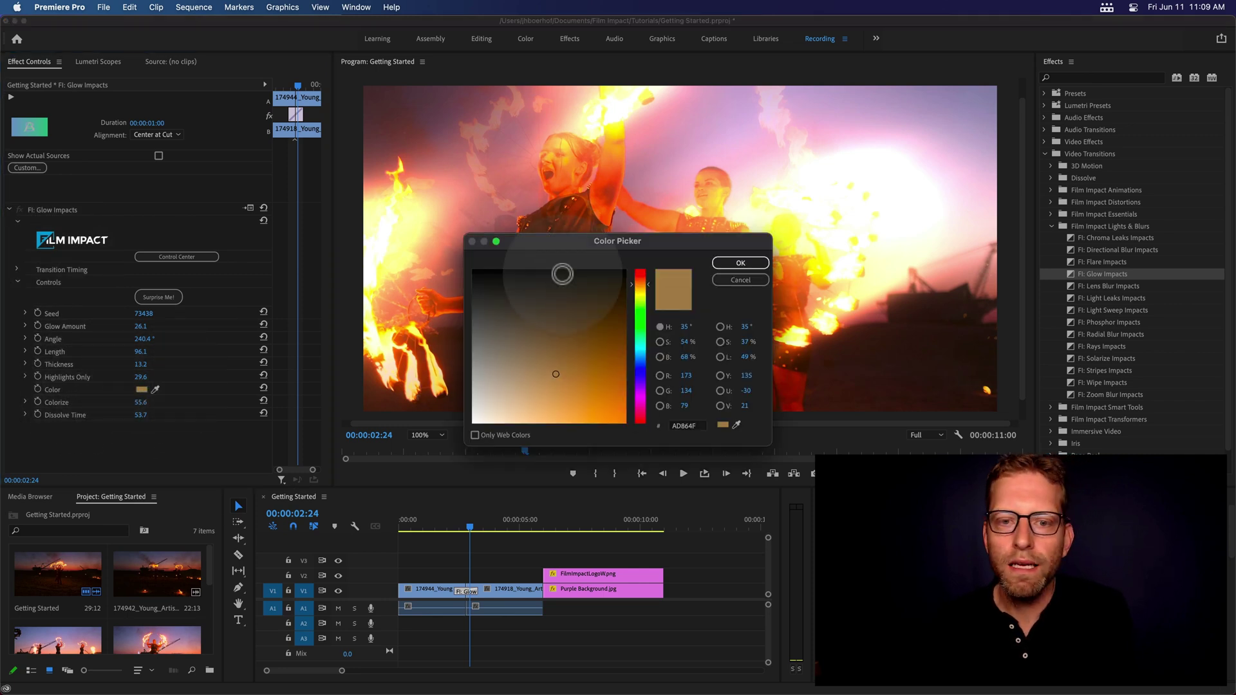
pyautogui.moveTo(647, 285); pyautogui.dragTo(645, 276)
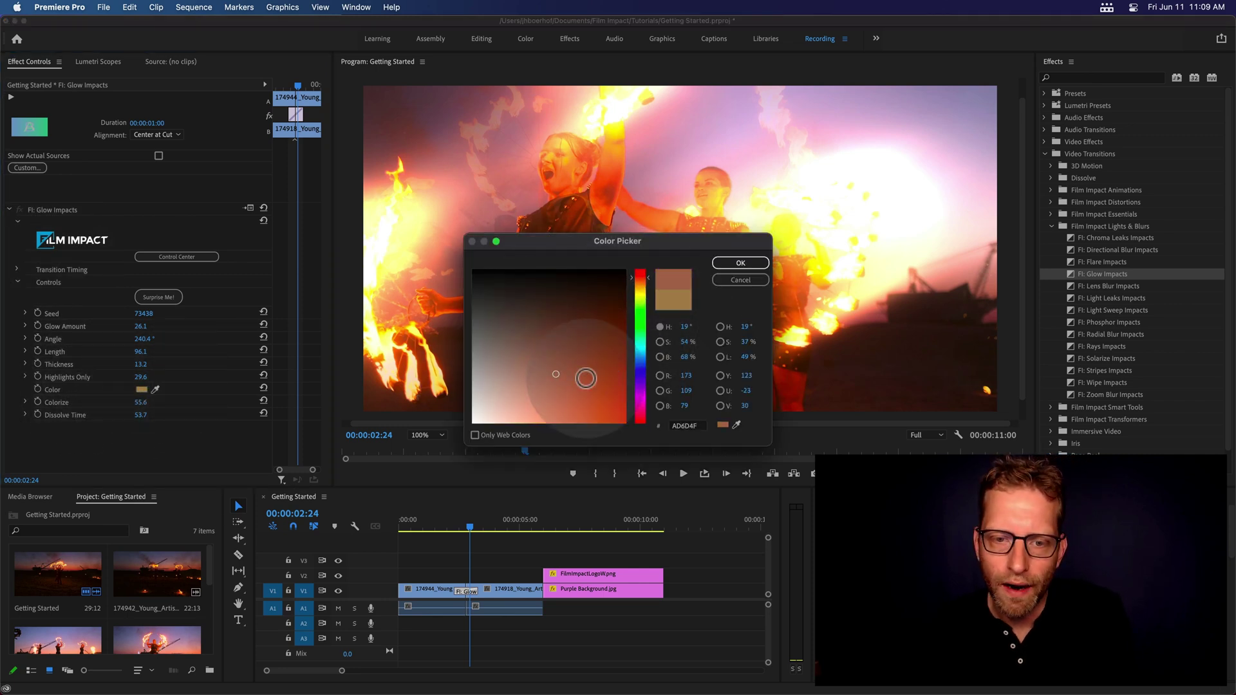
pyautogui.moveTo(588, 380); pyautogui.dragTo(609, 393)
pyautogui.click(740, 262)
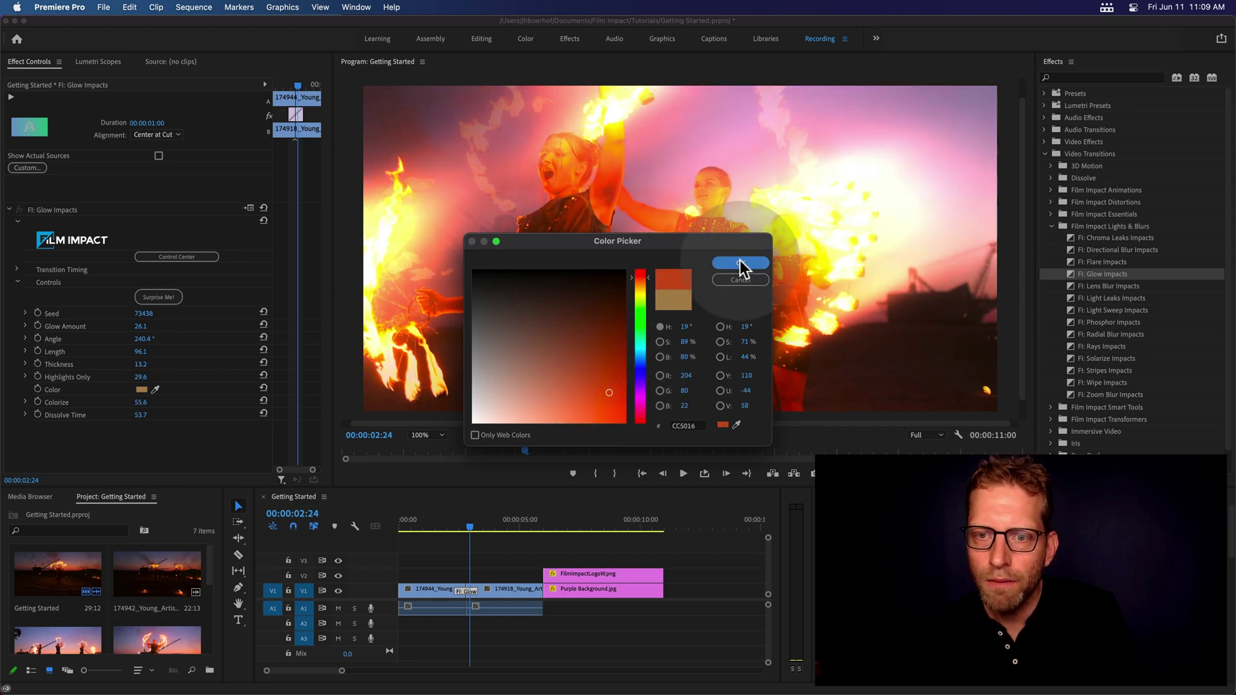
pyautogui.scroll(-1, 141, 393)
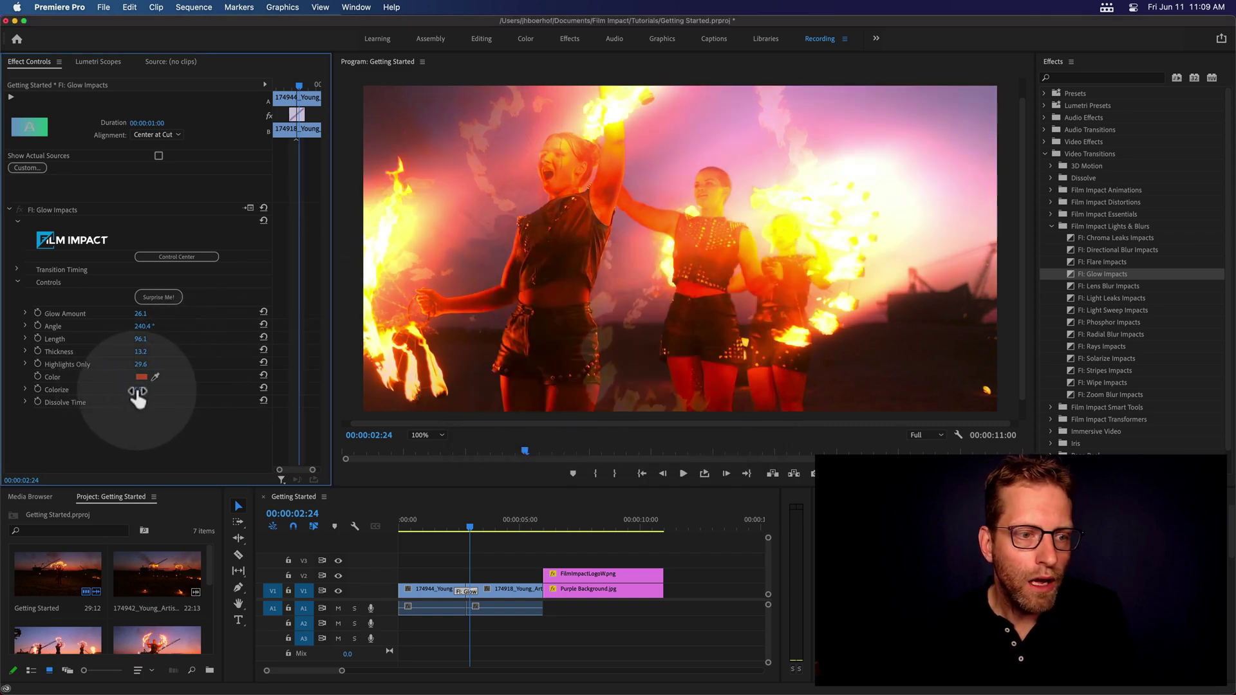
pyautogui.moveTo(138, 391)
pyautogui.mouseDown()
pyautogui.moveTo(167, 391)
pyautogui.moveTo(148, 391)
pyautogui.mouseUp()
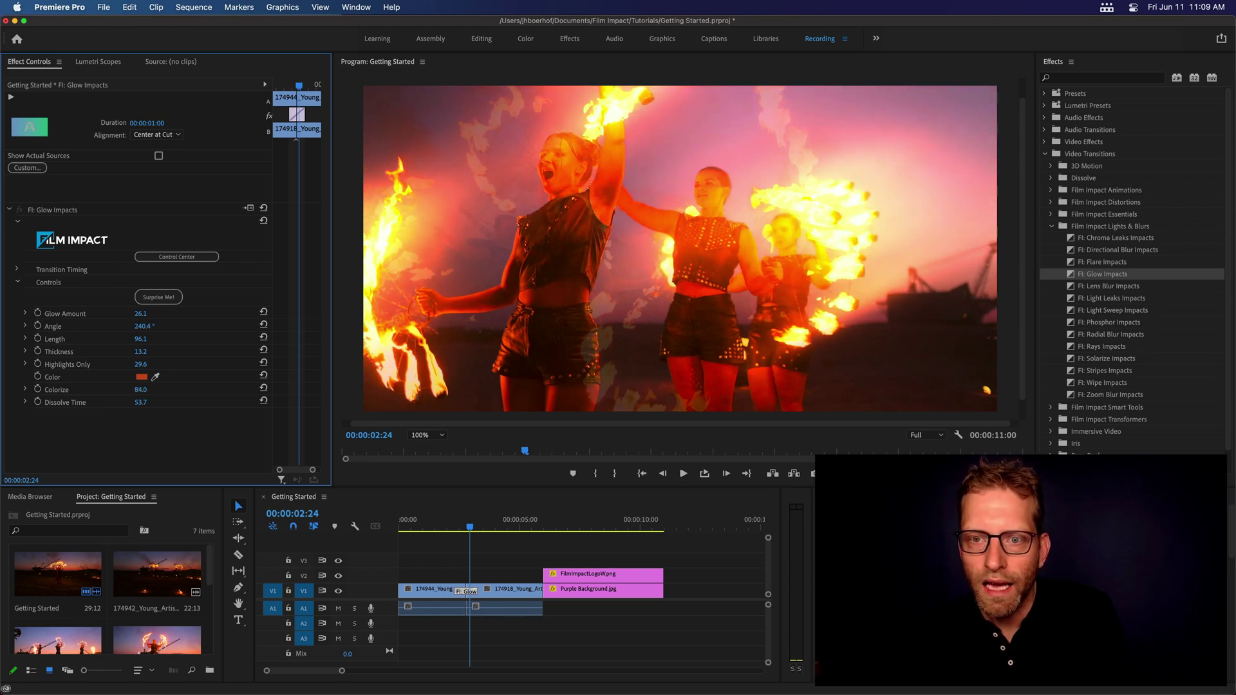
# Step: Play and scrub through the orange-tinted glow transition to review it
pyautogui.click(450, 522)
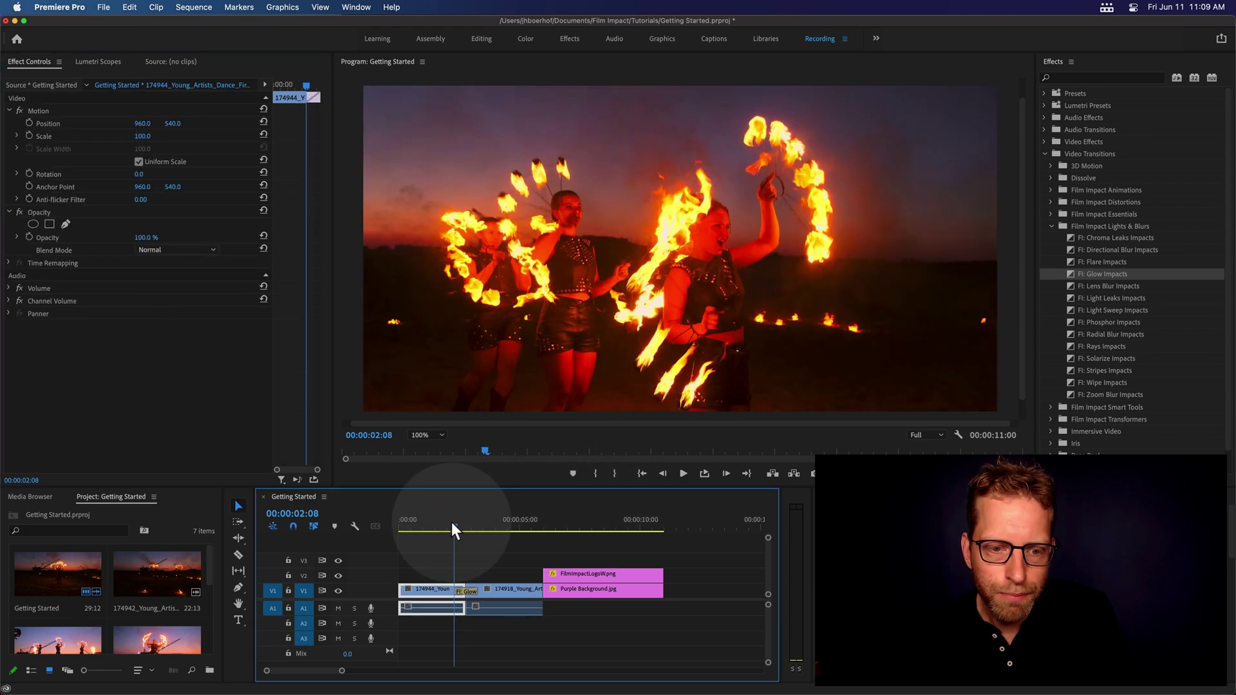
pyautogui.press('space')
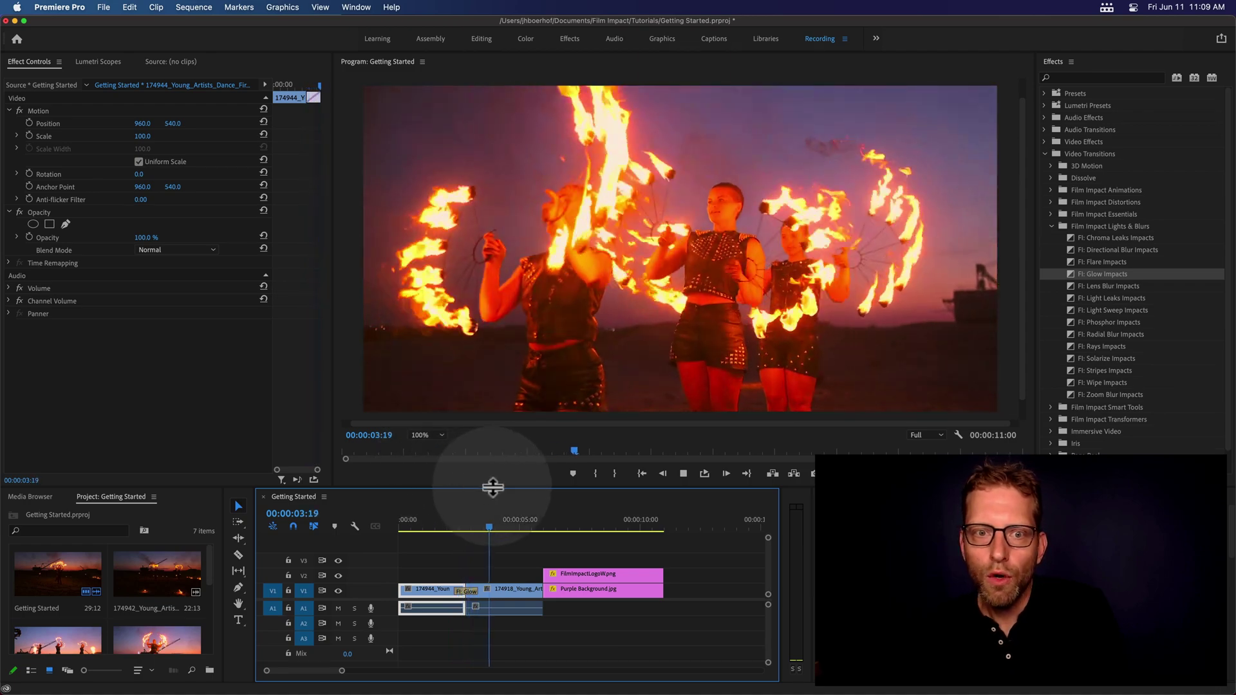
pyautogui.press('space')
pyautogui.moveTo(464, 523)
pyautogui.mouseDown()
pyautogui.moveTo(452, 527)
pyautogui.moveTo(482, 525)
pyautogui.mouseUp()
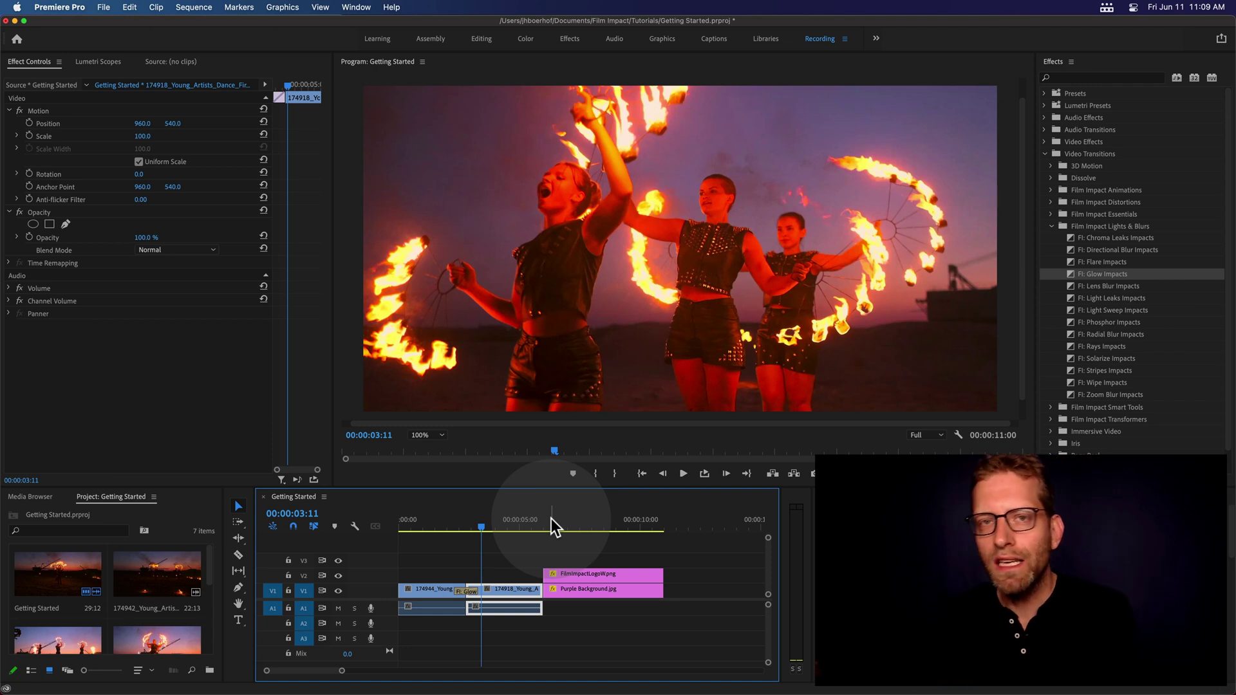
# Step: Move the playhead to the logo section at 00:00:07:16 and hide the V2 logo track
pyautogui.click(596, 521)
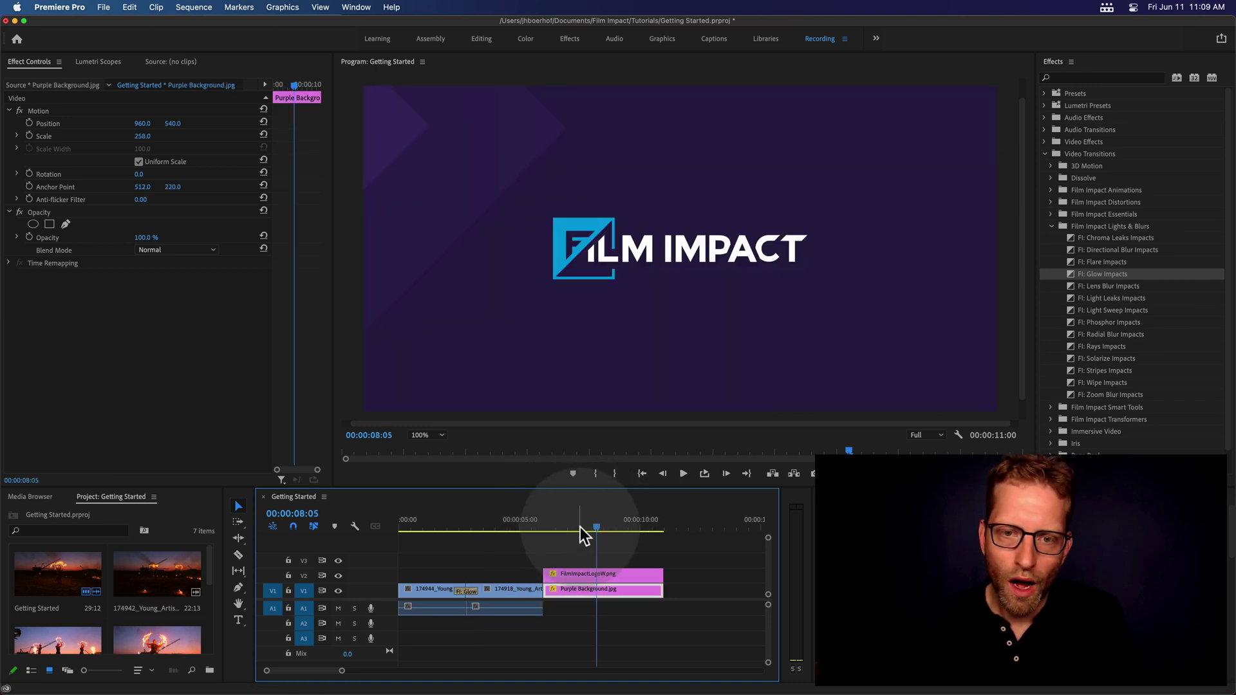
pyautogui.moveTo(596, 524); pyautogui.dragTo(583, 527)
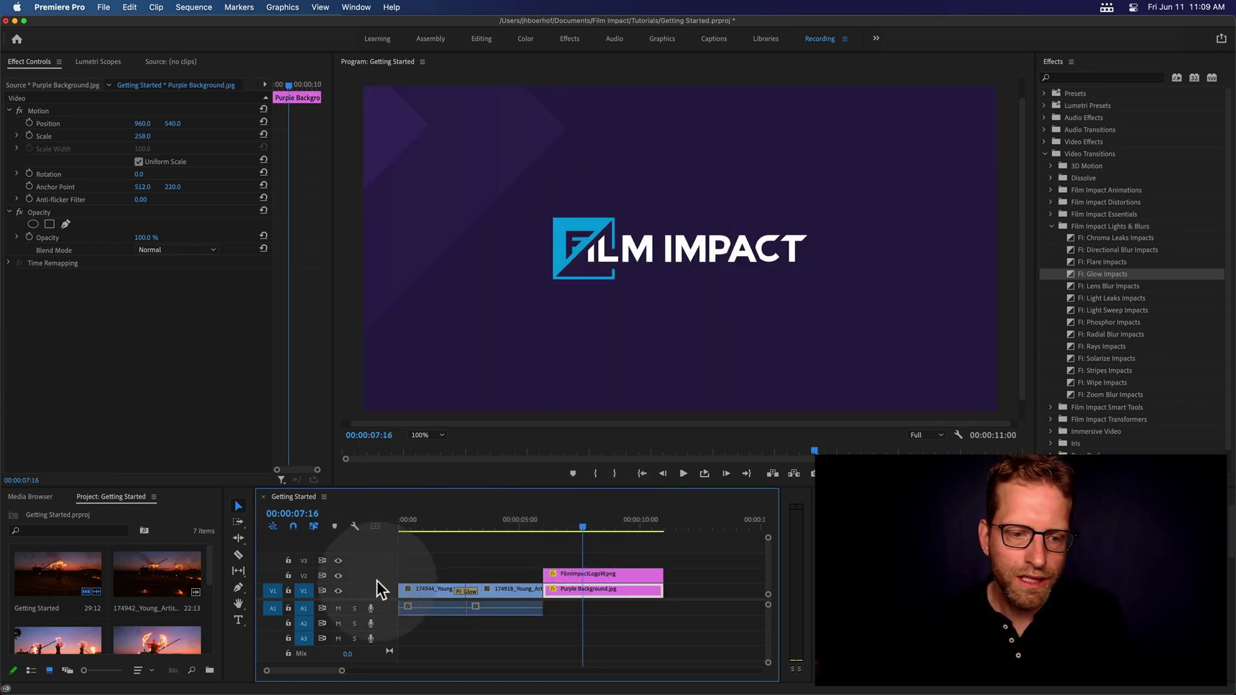
pyautogui.click(338, 575)
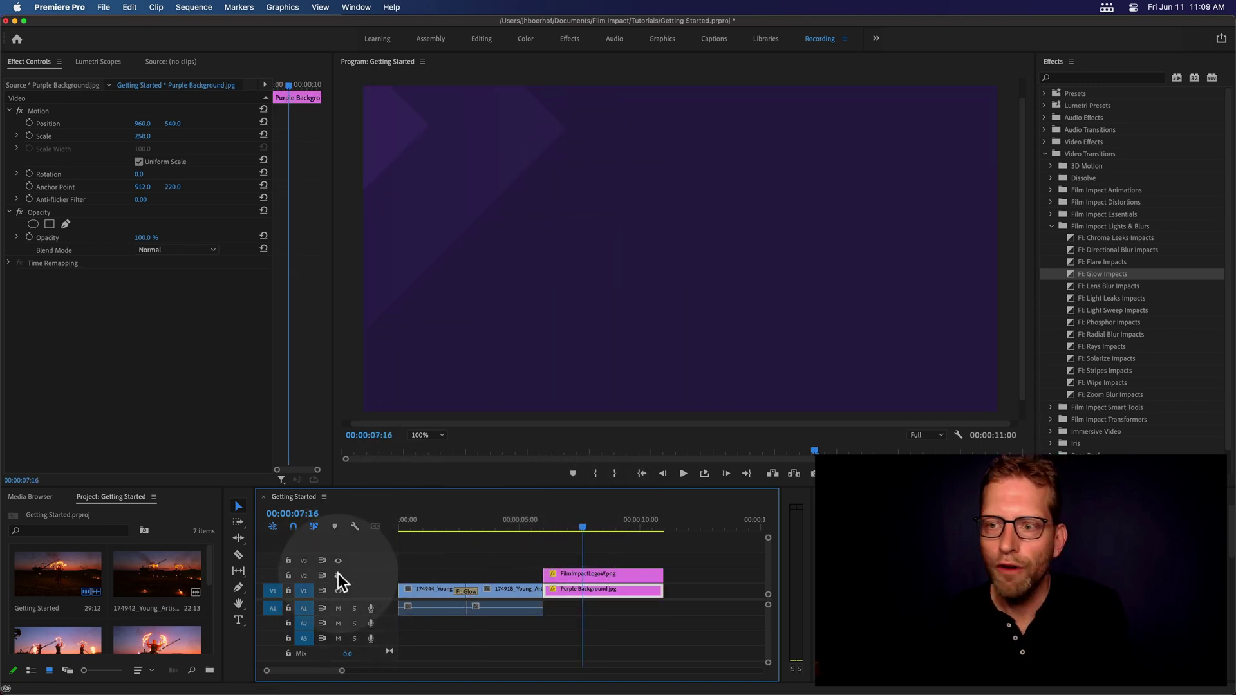
# Step: Show the V2 logo track again and apply FI: Flip Motion Impacts to the logo clip's start
pyautogui.click(338, 575)
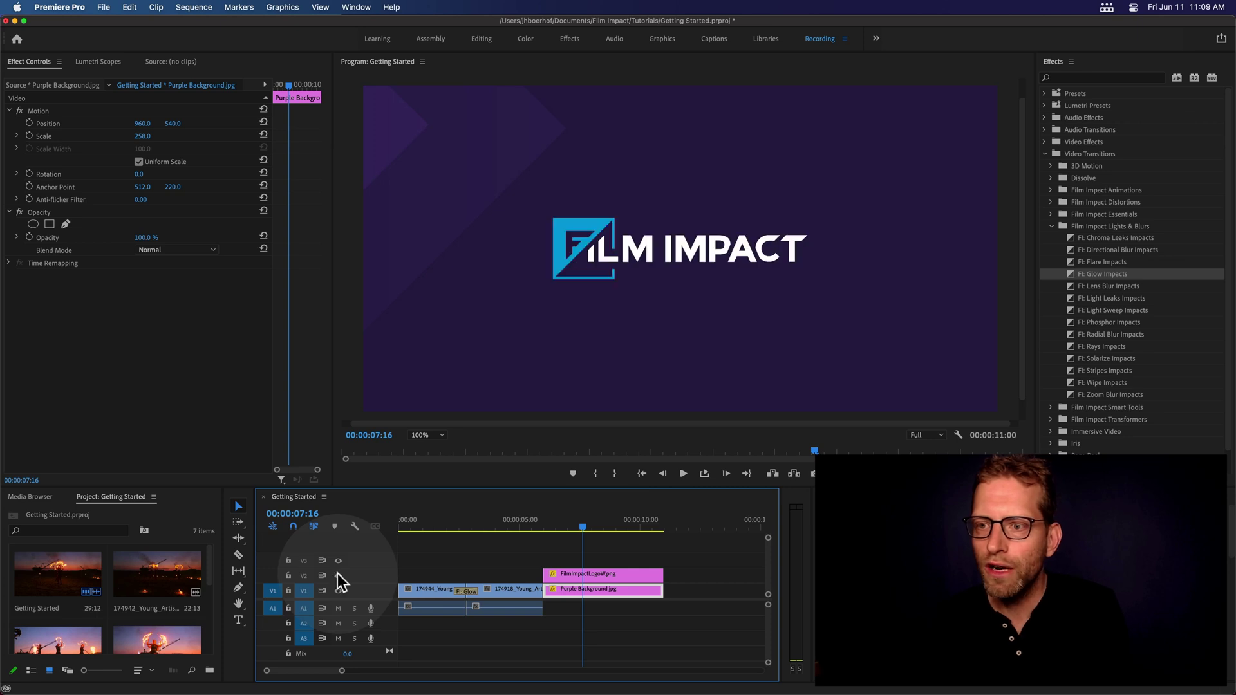
pyautogui.click(1053, 227)
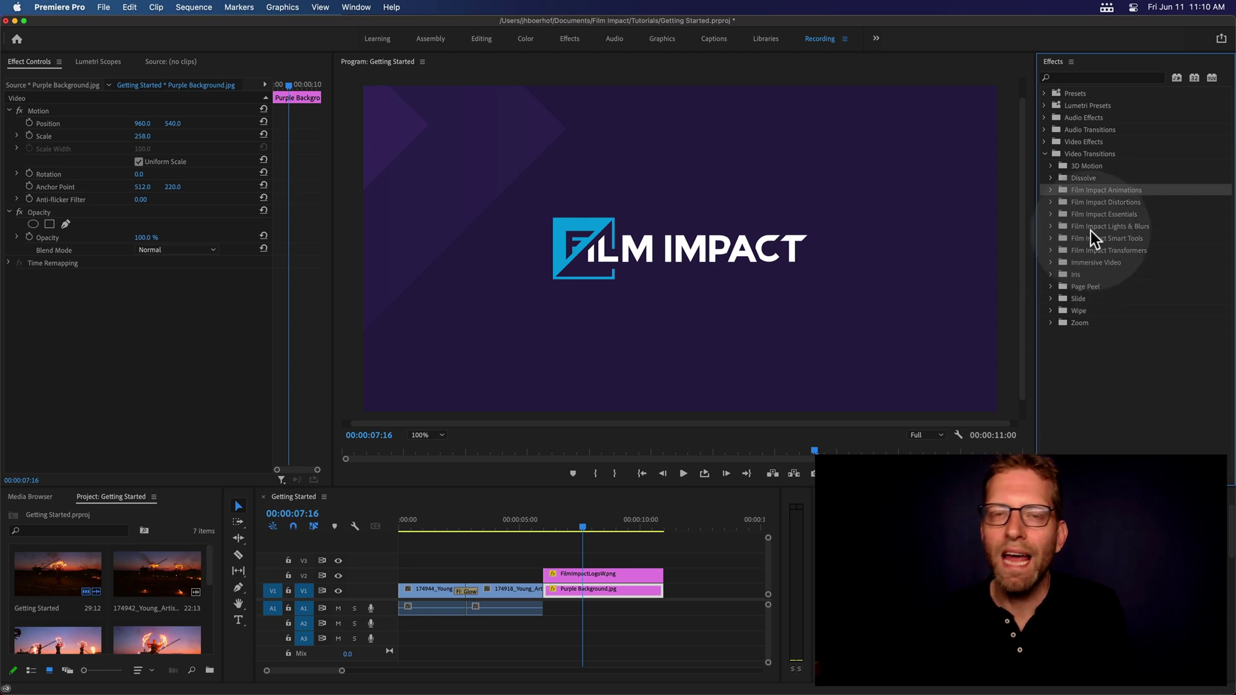
pyautogui.click(1051, 191)
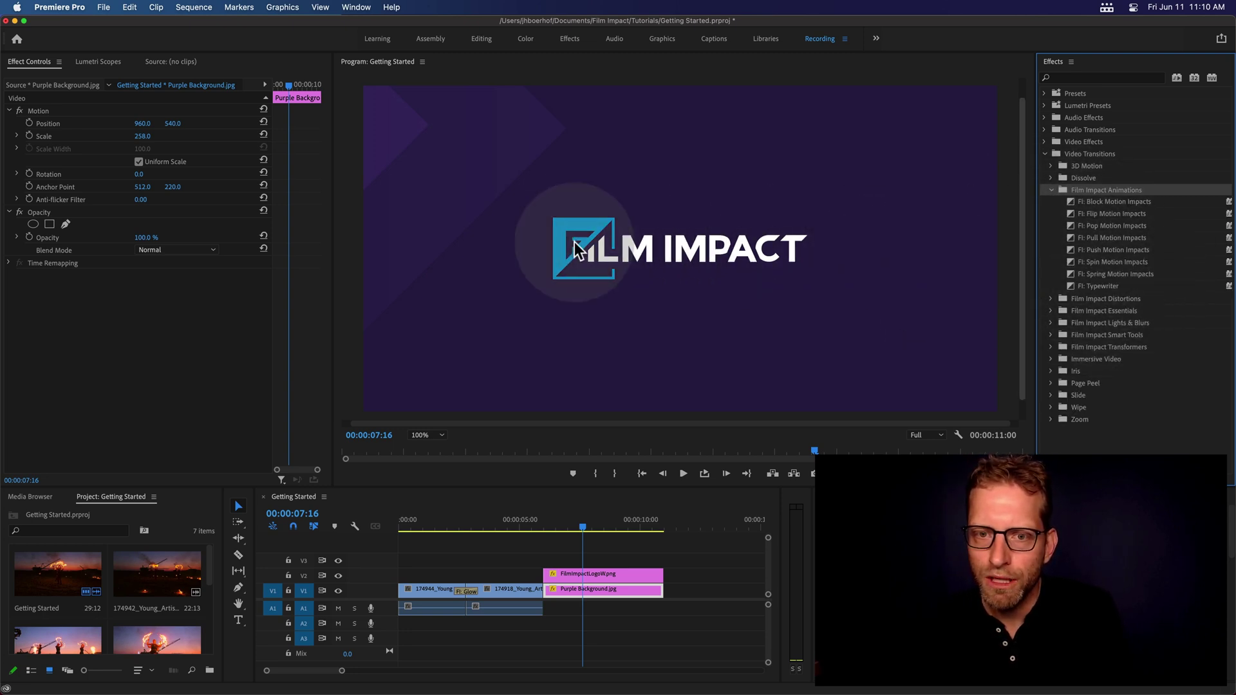
pyautogui.click(1102, 215)
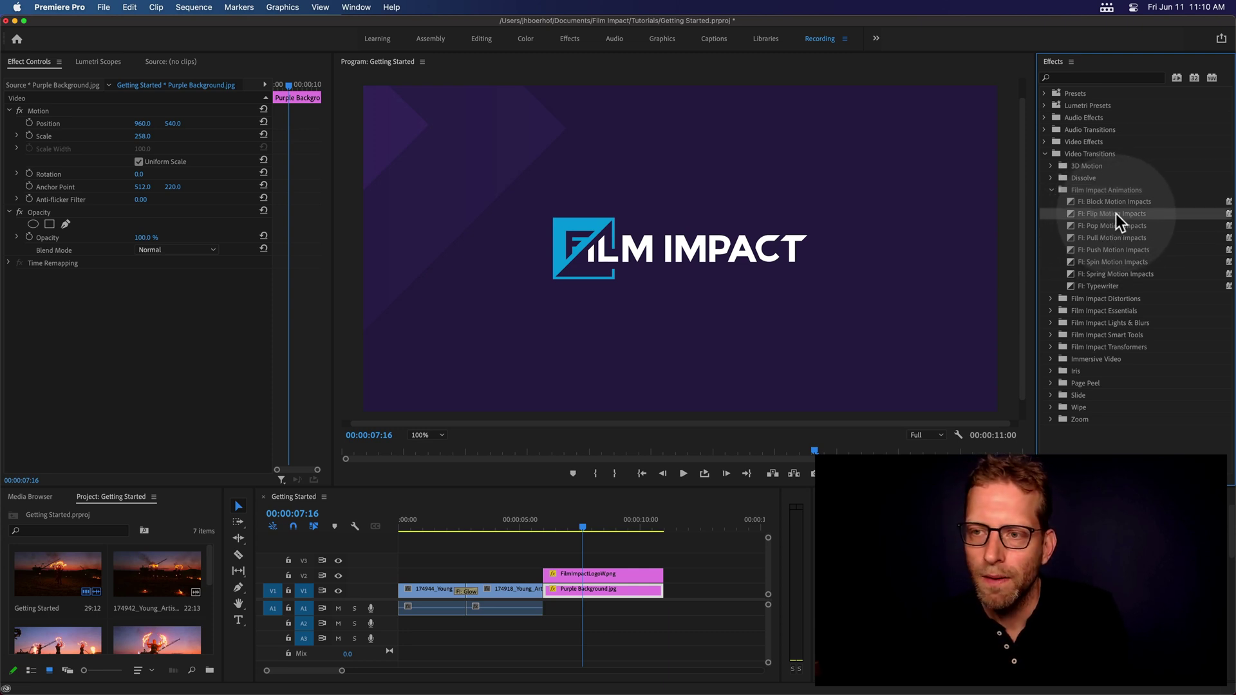
pyautogui.moveTo(1115, 213); pyautogui.dragTo(552, 575)
# Step: Play the logo's new Flip Motion transition and scrub back through the flip
pyautogui.click(544, 523)
pyautogui.press('space')
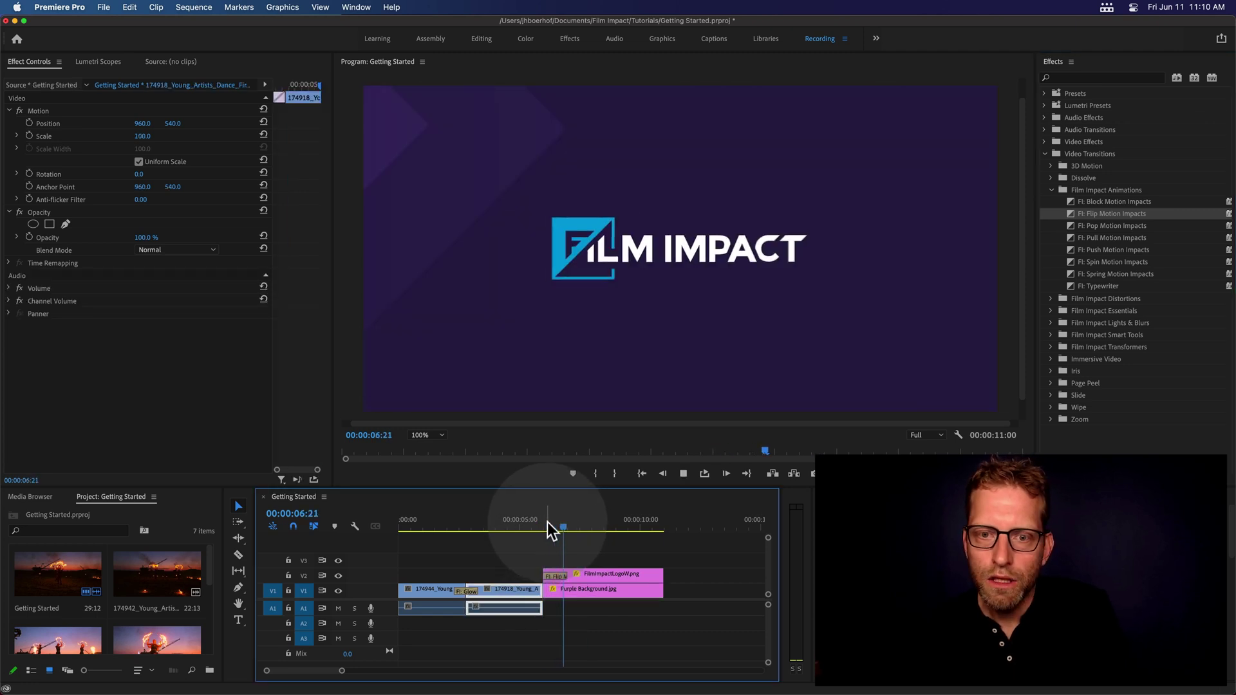
pyautogui.click(570, 588)
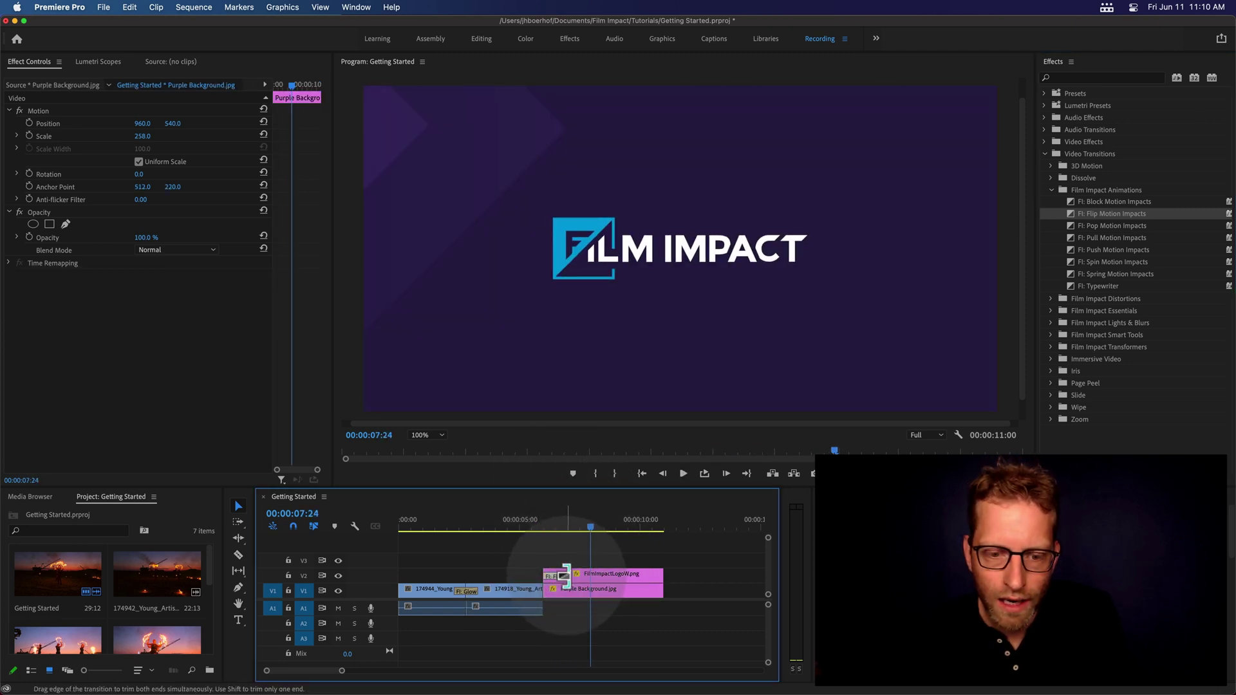
pyautogui.click(564, 575)
pyautogui.click(546, 522)
pyautogui.press('space')
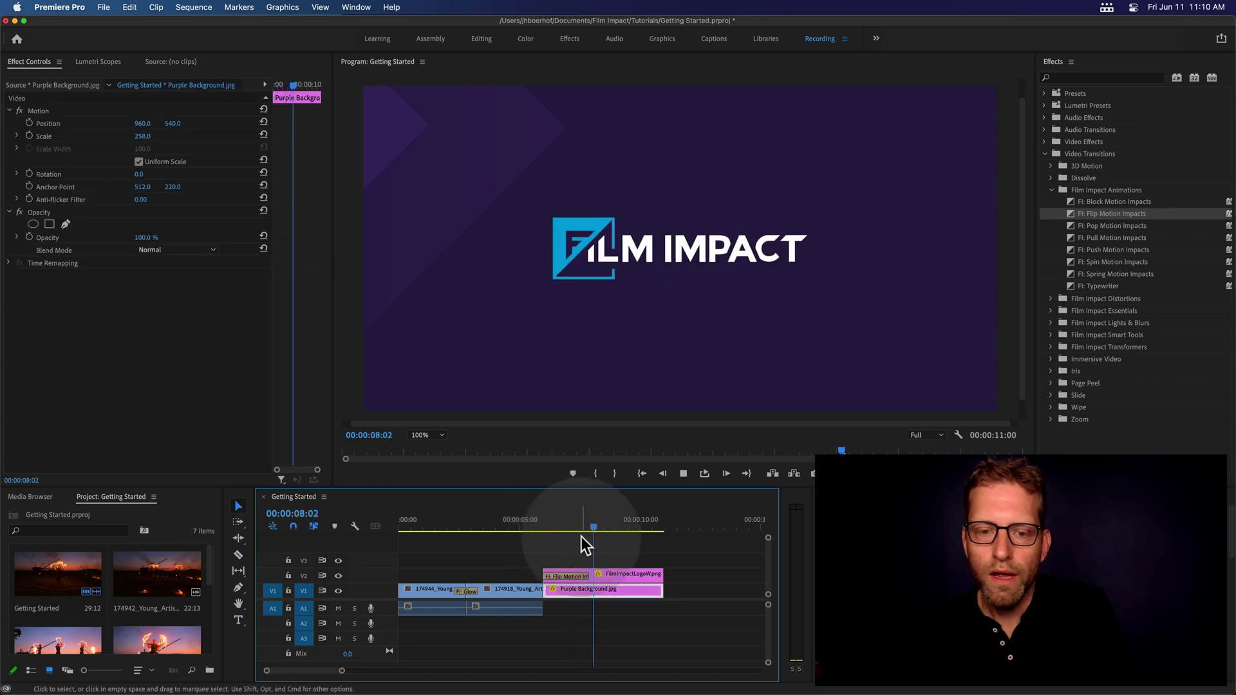
pyautogui.moveTo(553, 527); pyautogui.dragTo(581, 516)
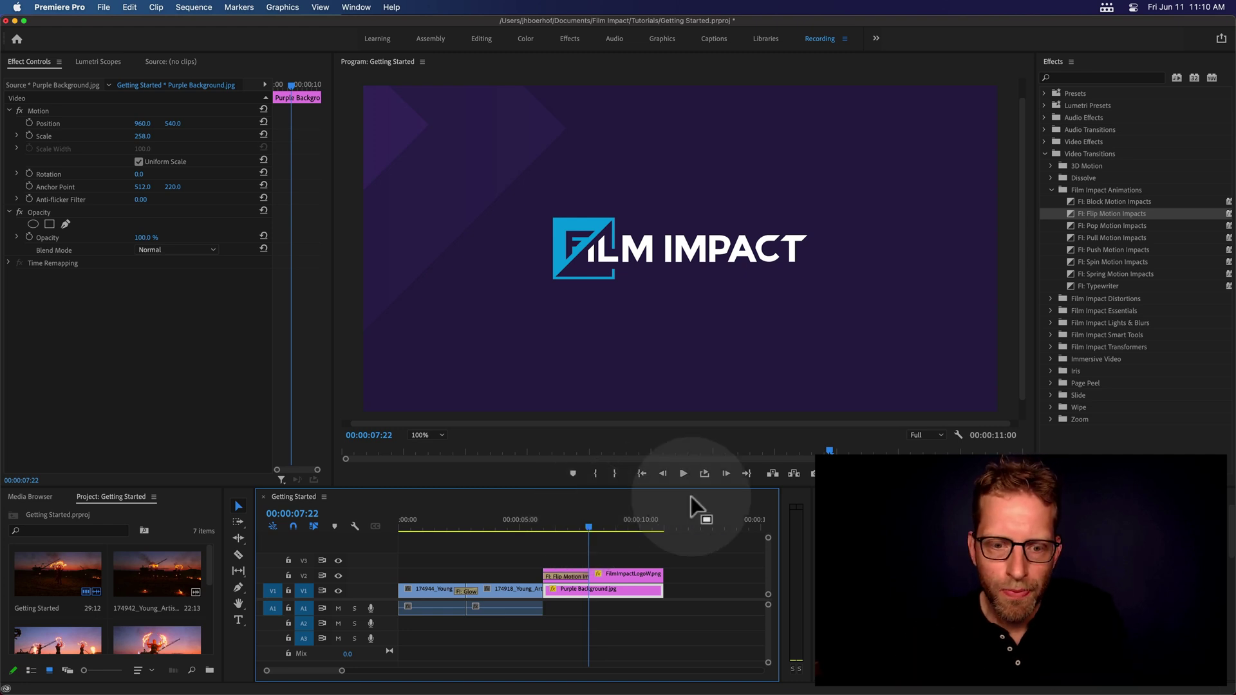
# Step: Switch the Flip Motion Impacts easing curve to Overshoot and adjust its Amplitude
pyautogui.click(578, 576)
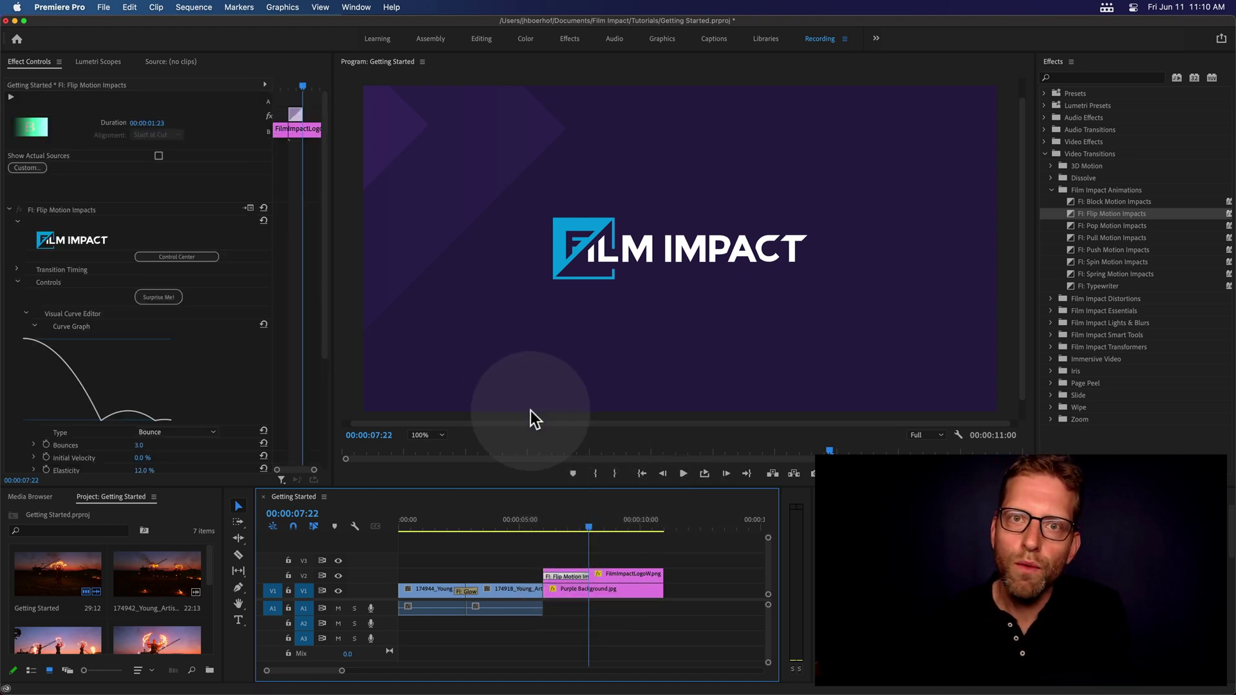
pyautogui.scroll(-3, 291, 353)
pyautogui.scroll(-2, 312, 360)
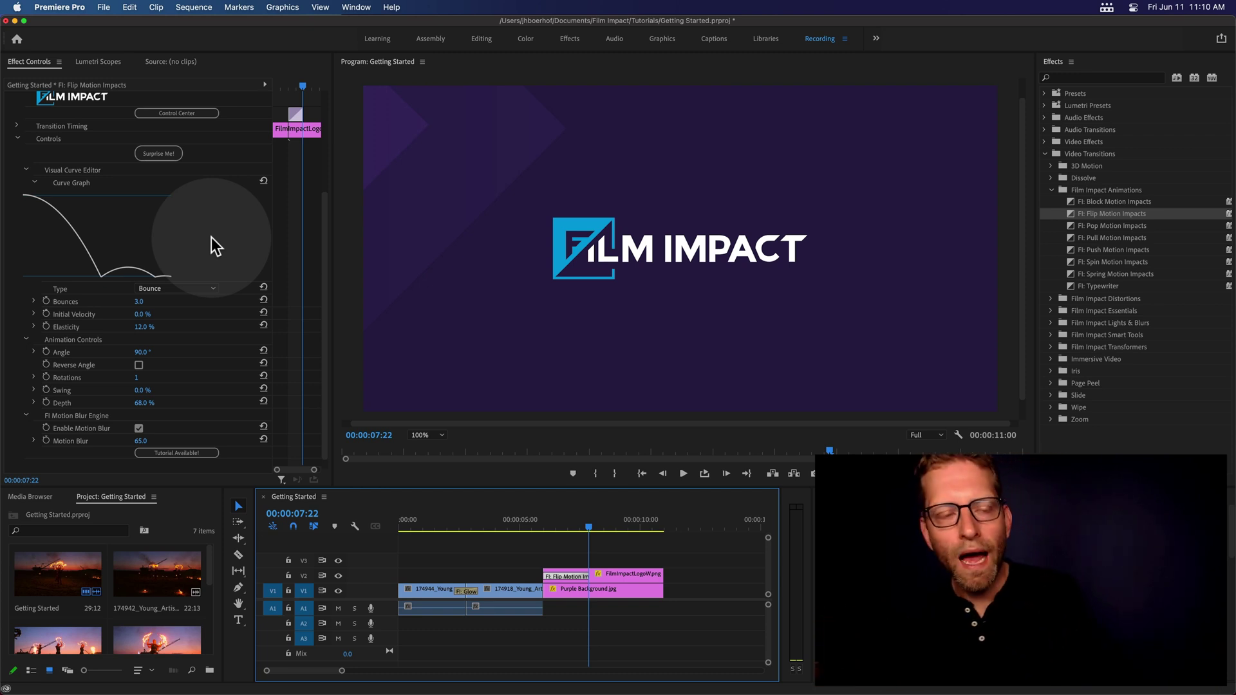
pyautogui.click(180, 288)
pyautogui.click(177, 315)
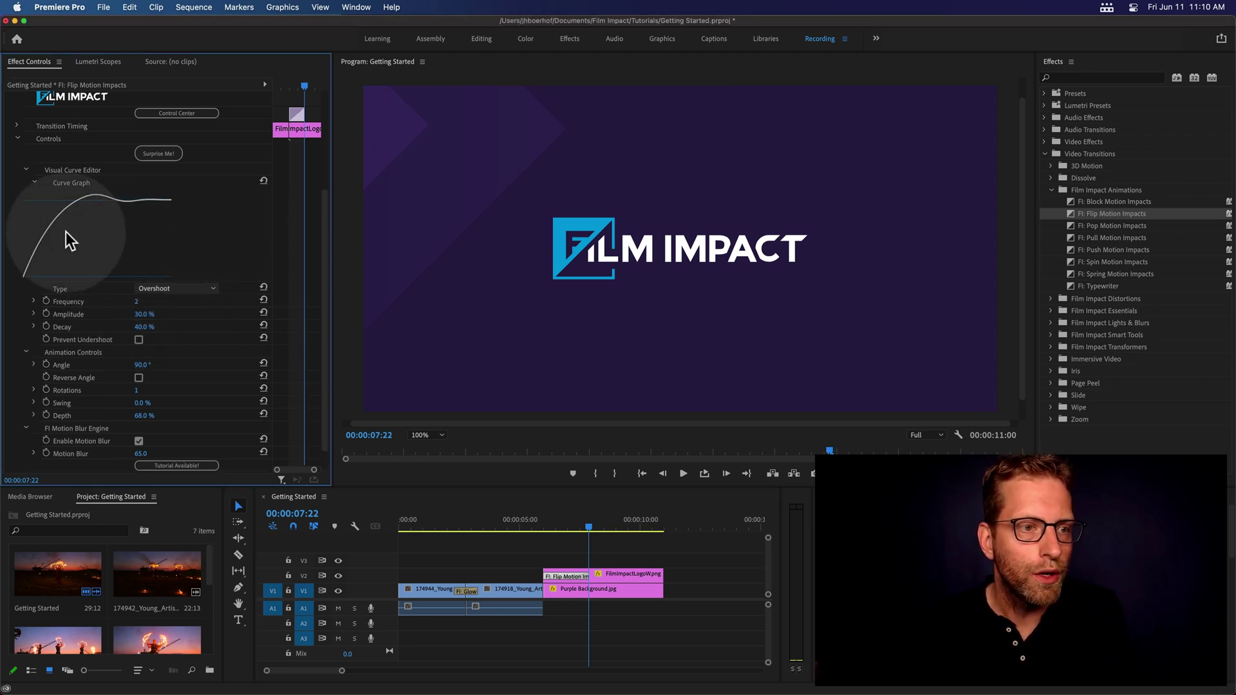
pyautogui.moveTo(142, 314); pyautogui.dragTo(180, 314)
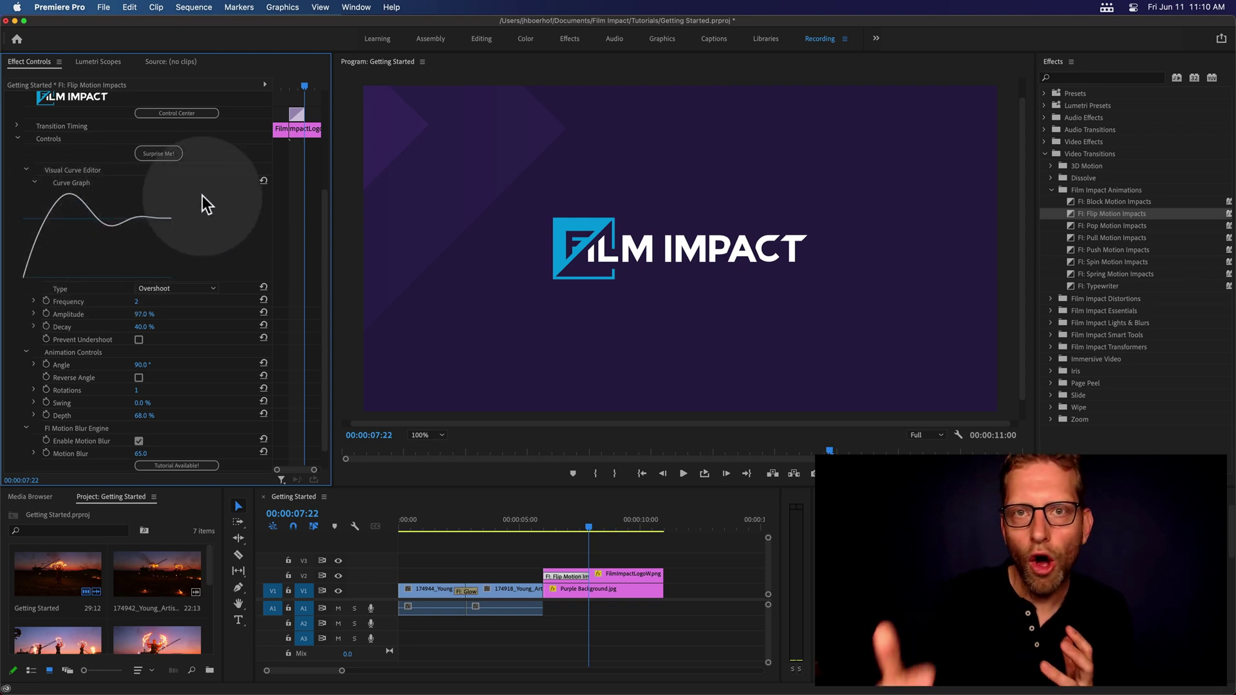
# Step: Replay the logo flip to check the Overshoot curve, then fine-tune Amplitude to 49.0%
pyautogui.moveTo(582, 521)
pyautogui.mouseDown()
pyautogui.moveTo(548, 522)
pyautogui.moveTo(560, 521)
pyautogui.mouseUp()
pyautogui.press('space')
pyautogui.click(576, 574)
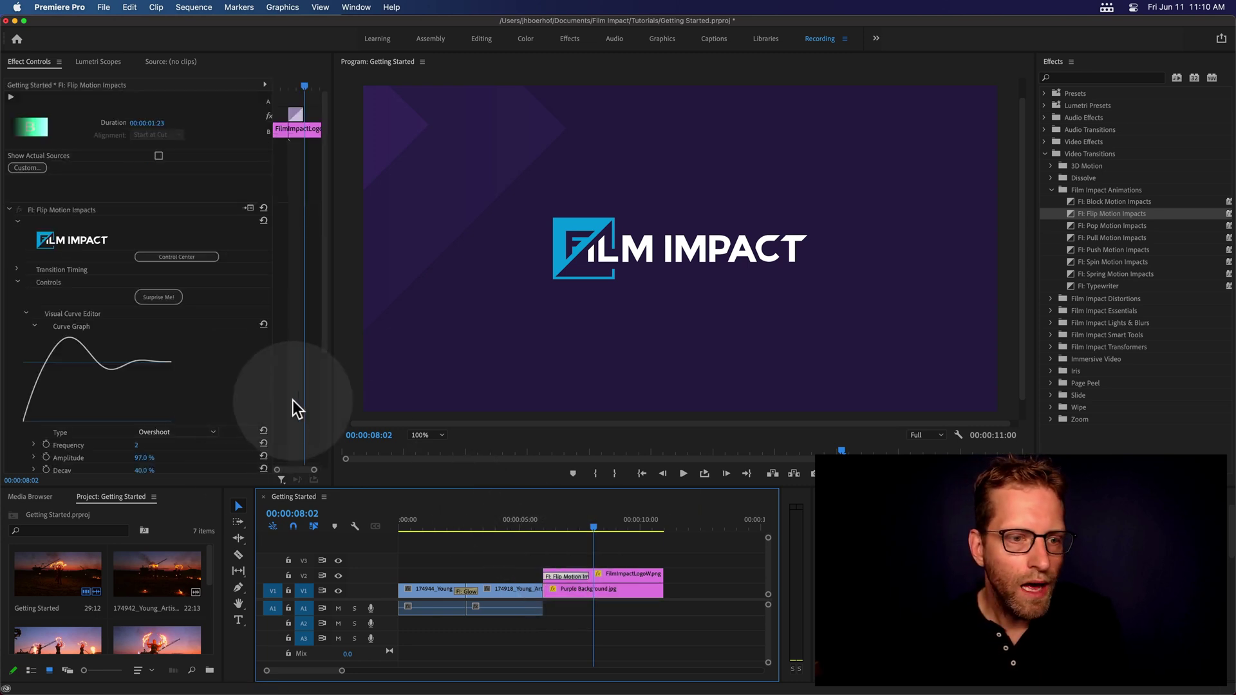
pyautogui.scroll(-3, 252, 407)
pyautogui.click(143, 345)
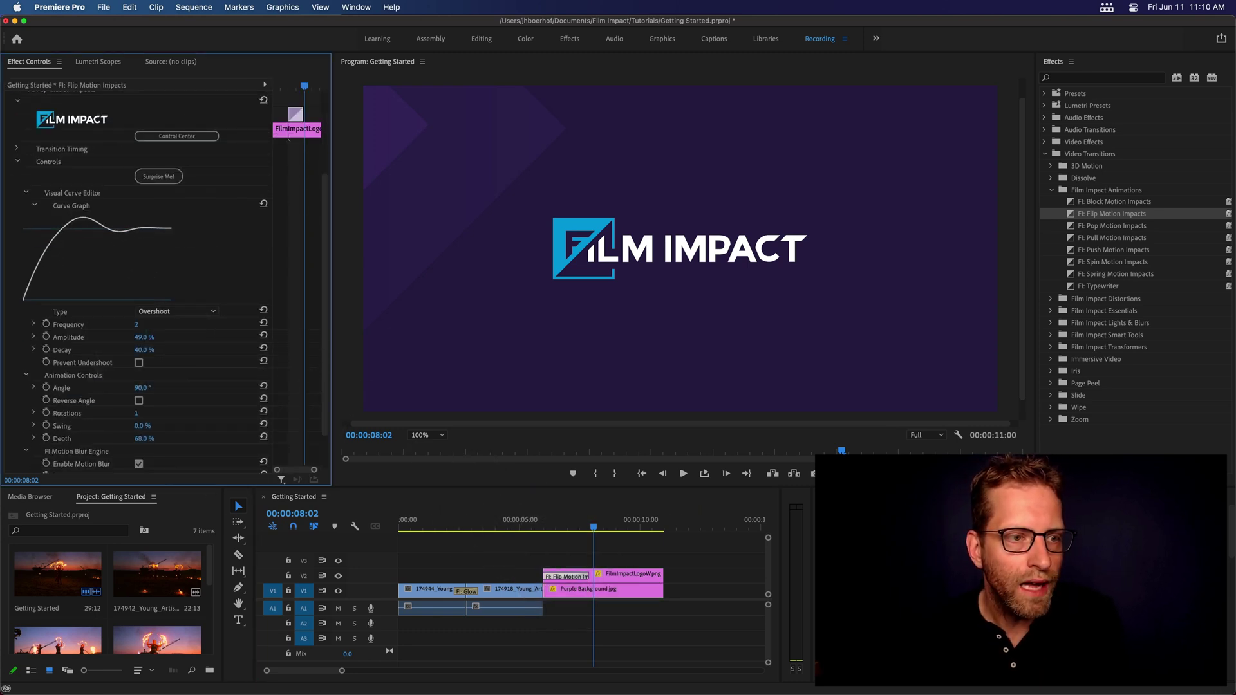
# Step: Replay the logo flip, stopping partway through the transition
pyautogui.click(548, 522)
pyautogui.press('space')
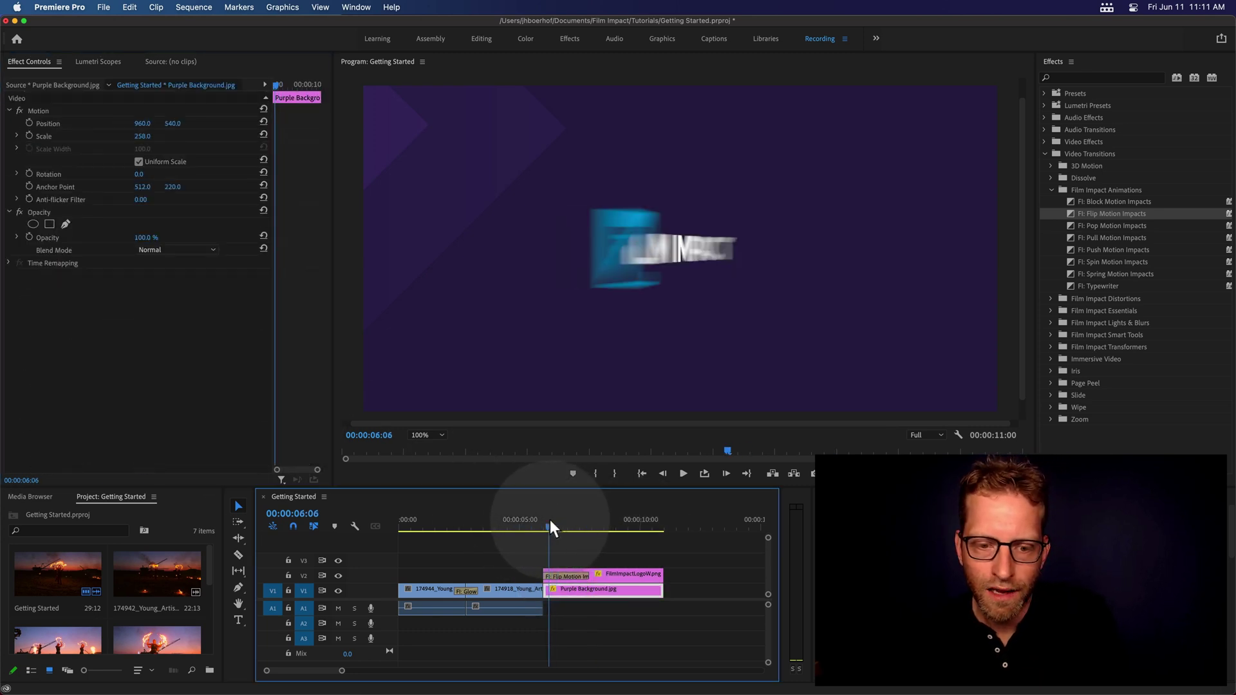
pyautogui.moveTo(558, 520)
pyautogui.mouseDown()
pyautogui.moveTo(534, 524)
pyautogui.moveTo(579, 527)
pyautogui.moveTo(552, 527)
pyautogui.mouseUp()
# Step: Scrub the Flip Motion Impacts Angle to 234.0° so the logo flips in at a tilt
pyautogui.click(561, 573)
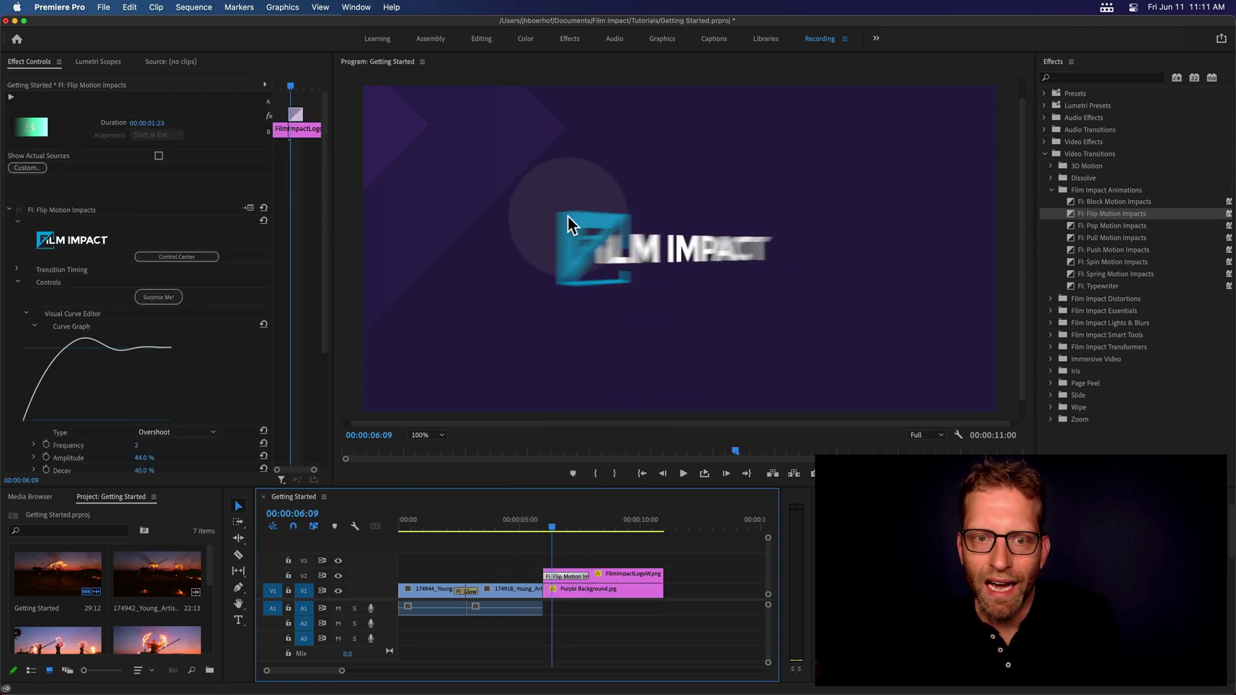
pyautogui.scroll(-5, 306, 342)
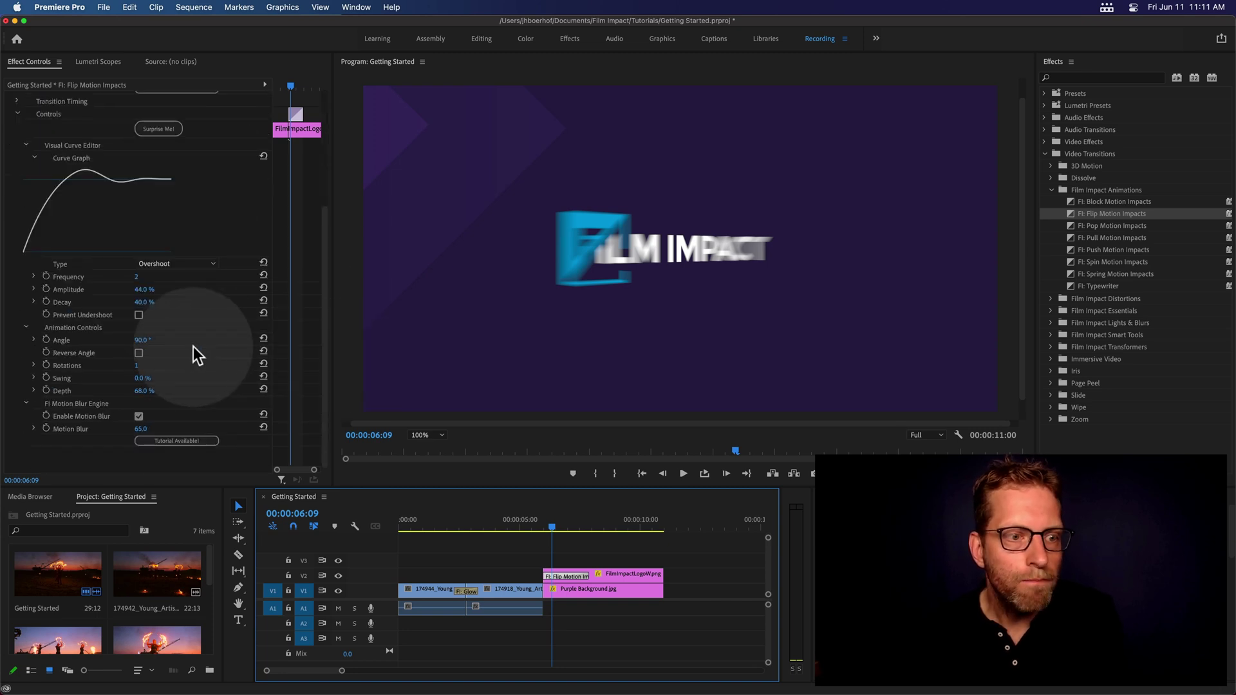
pyautogui.moveTo(138, 340); pyautogui.dragTo(282, 341)
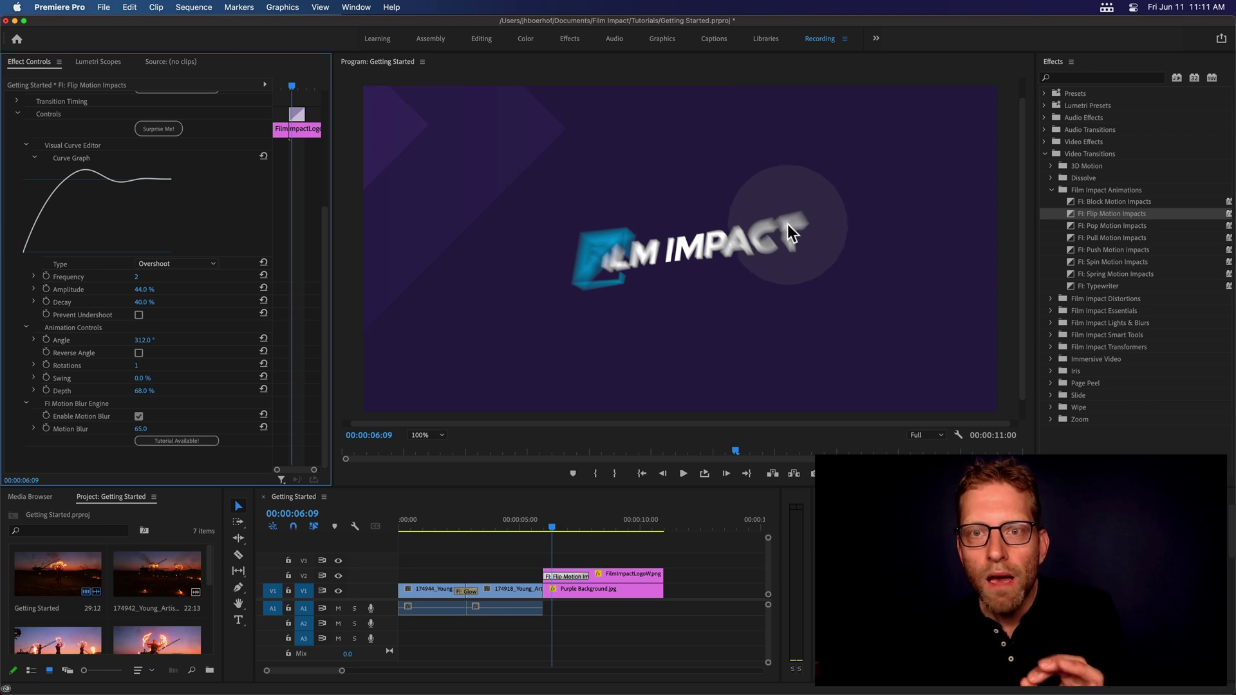
pyautogui.moveTo(137, 341); pyautogui.dragTo(104, 345)
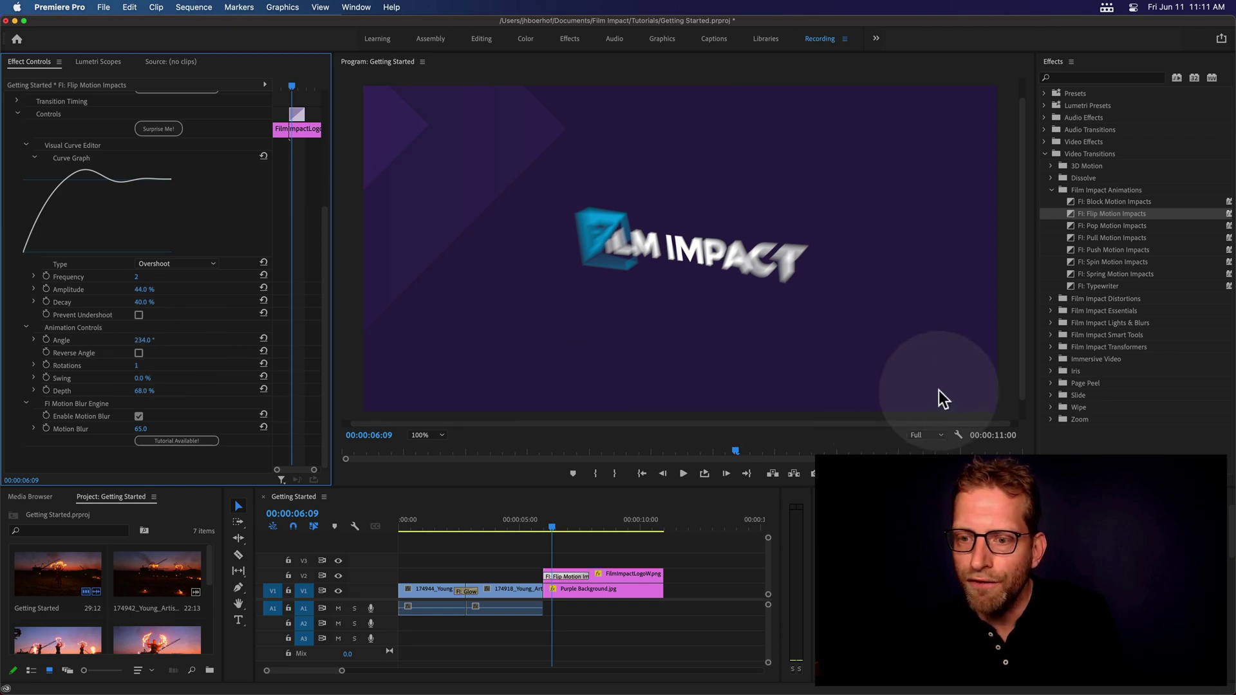
pyautogui.click(959, 434)
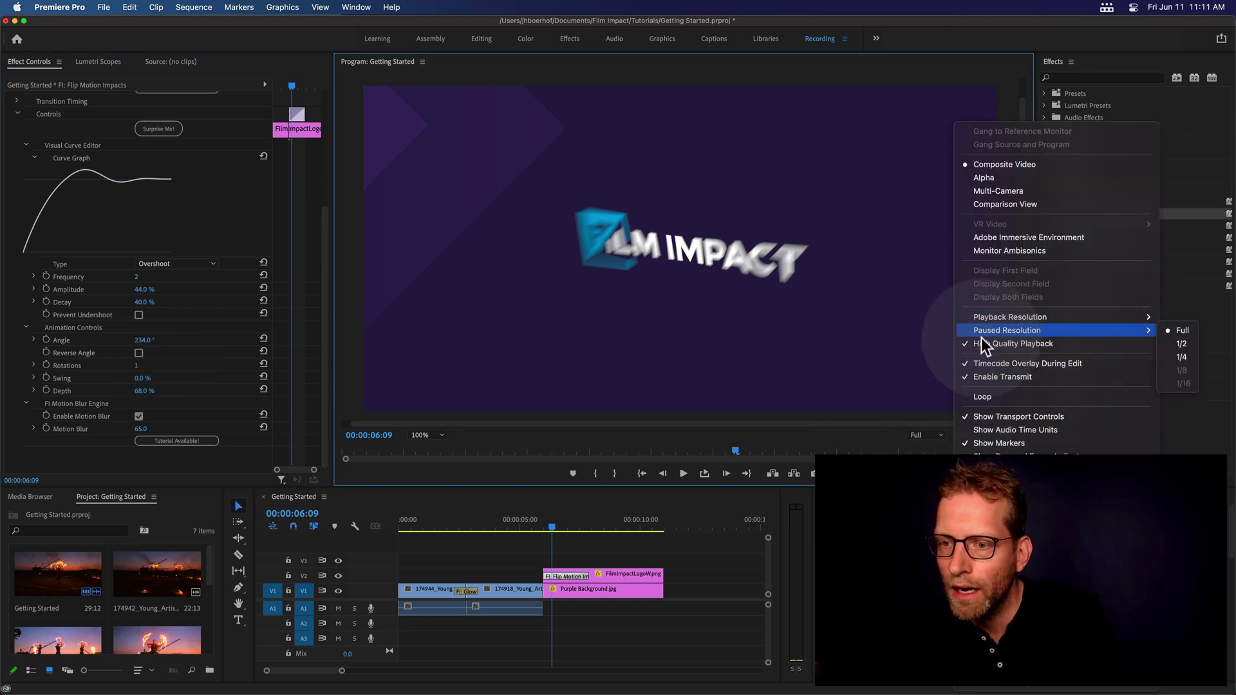
pyautogui.click(551, 523)
pyautogui.moveTo(554, 523); pyautogui.dragTo(558, 523)
pyautogui.click(957, 435)
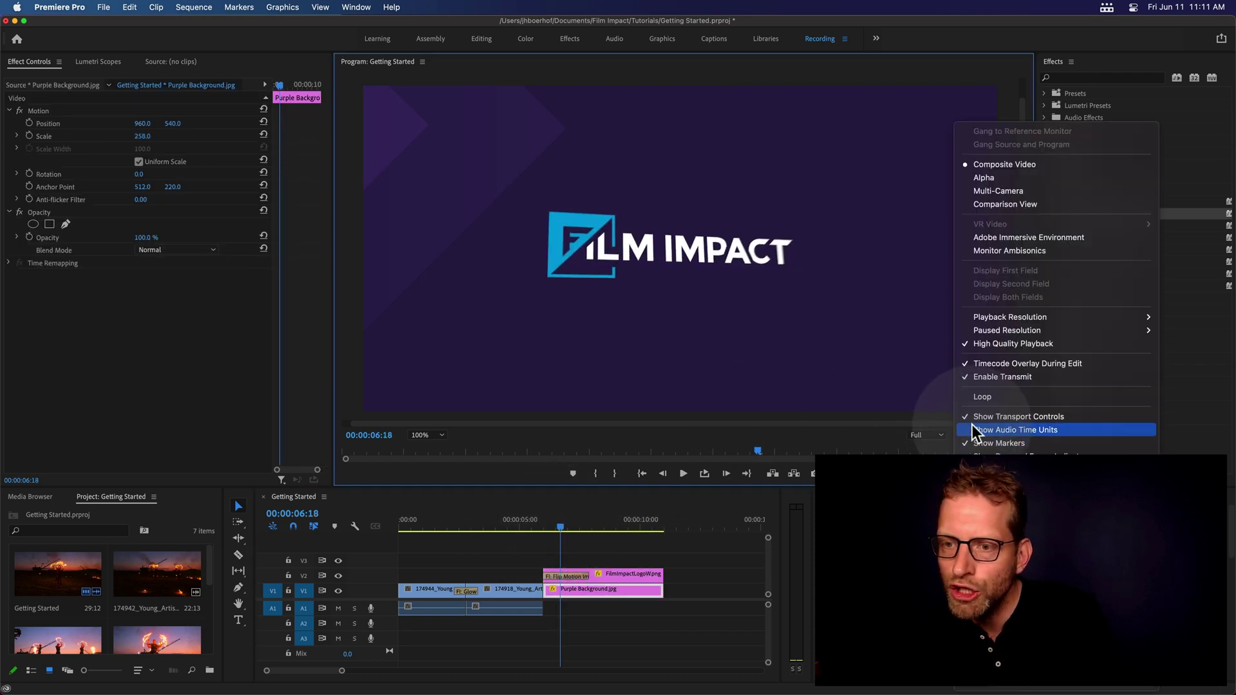
pyautogui.click(971, 347)
pyautogui.click(554, 520)
pyautogui.click(550, 521)
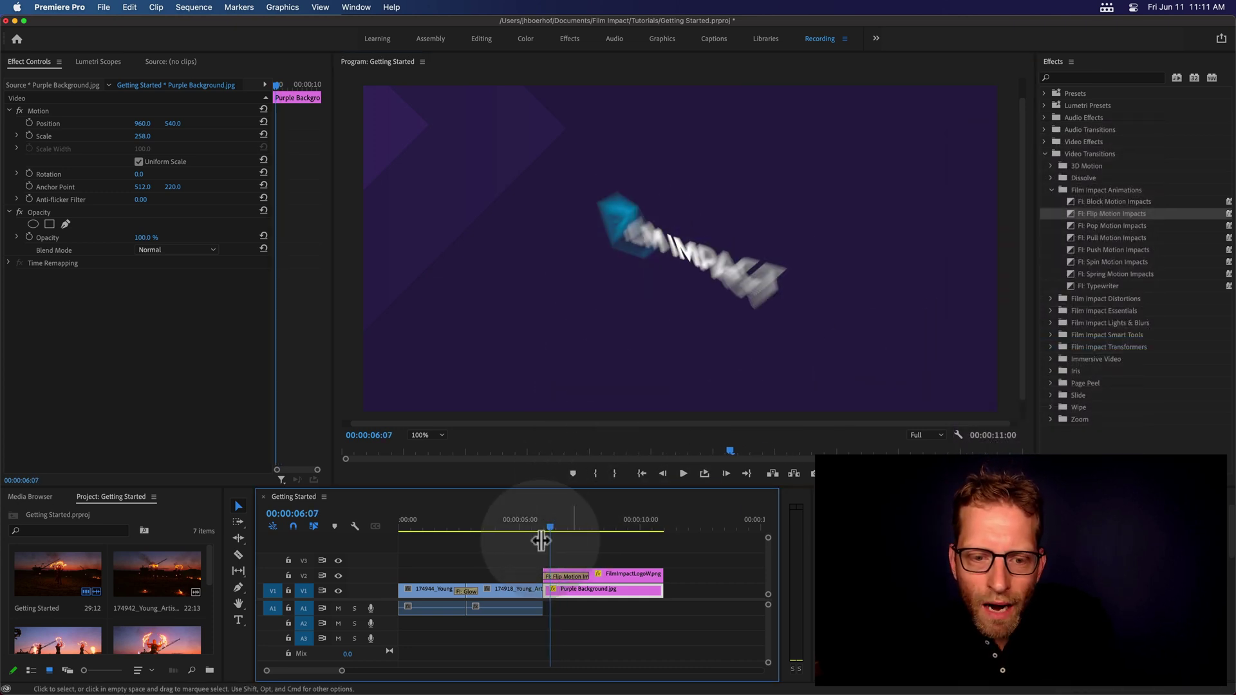
pyautogui.click(555, 520)
pyautogui.click(550, 520)
pyautogui.click(549, 520)
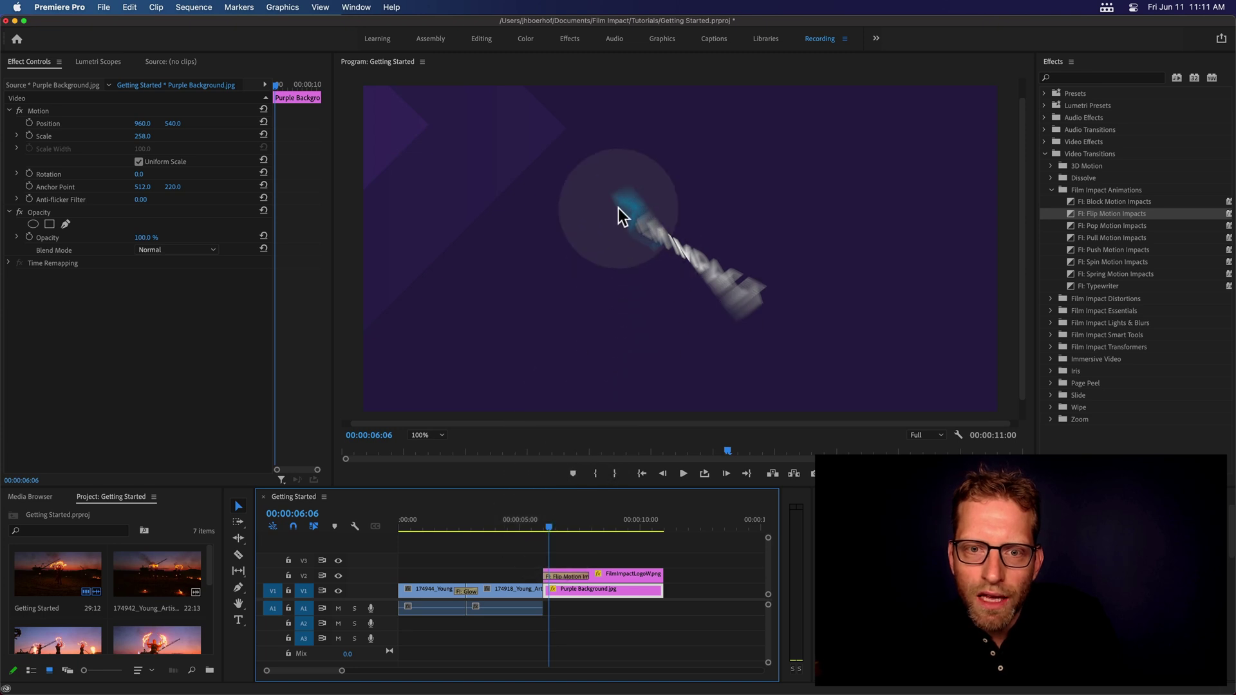
pyautogui.moveTo(553, 523)
pyautogui.mouseDown()
pyautogui.moveTo(576, 520)
pyautogui.moveTo(553, 523)
pyautogui.mouseUp()
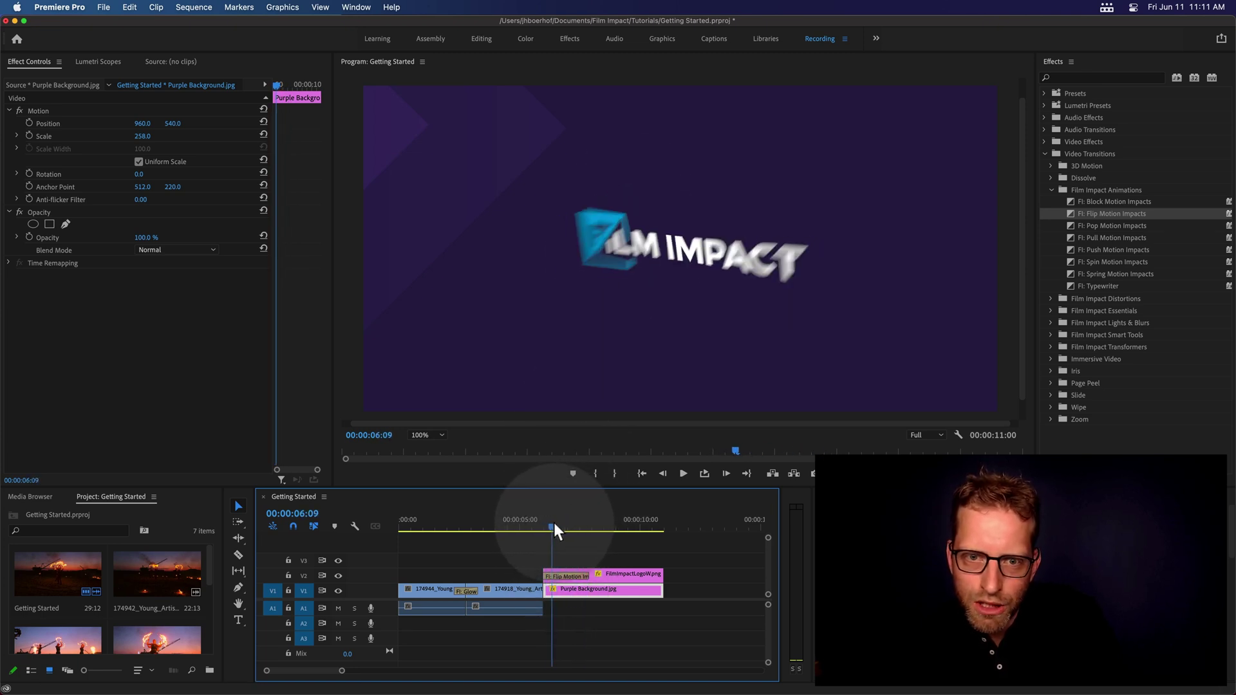
pyautogui.click(565, 574)
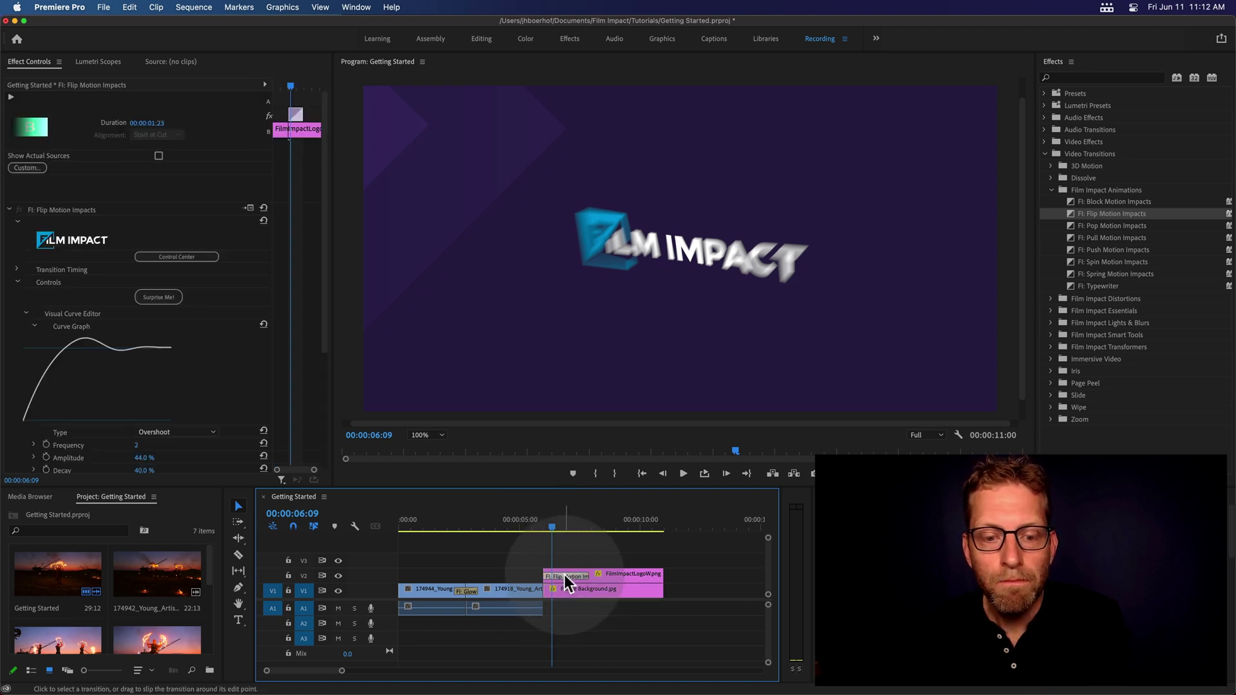
pyautogui.click(957, 436)
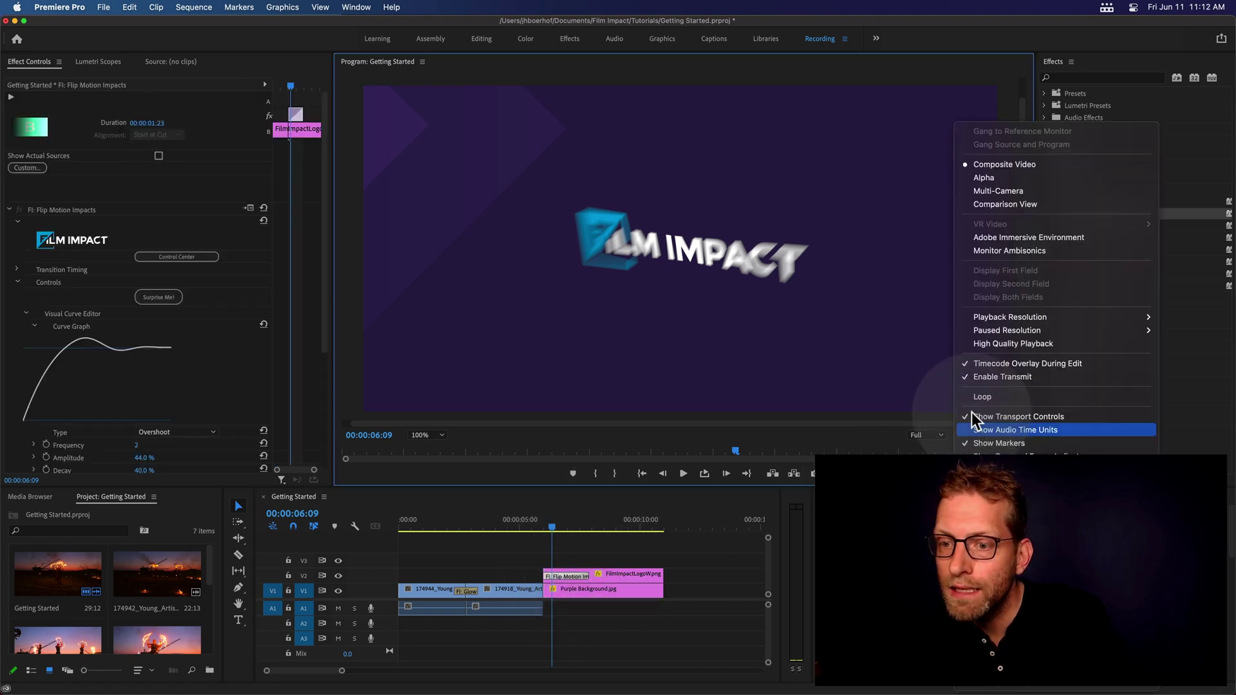
pyautogui.click(975, 345)
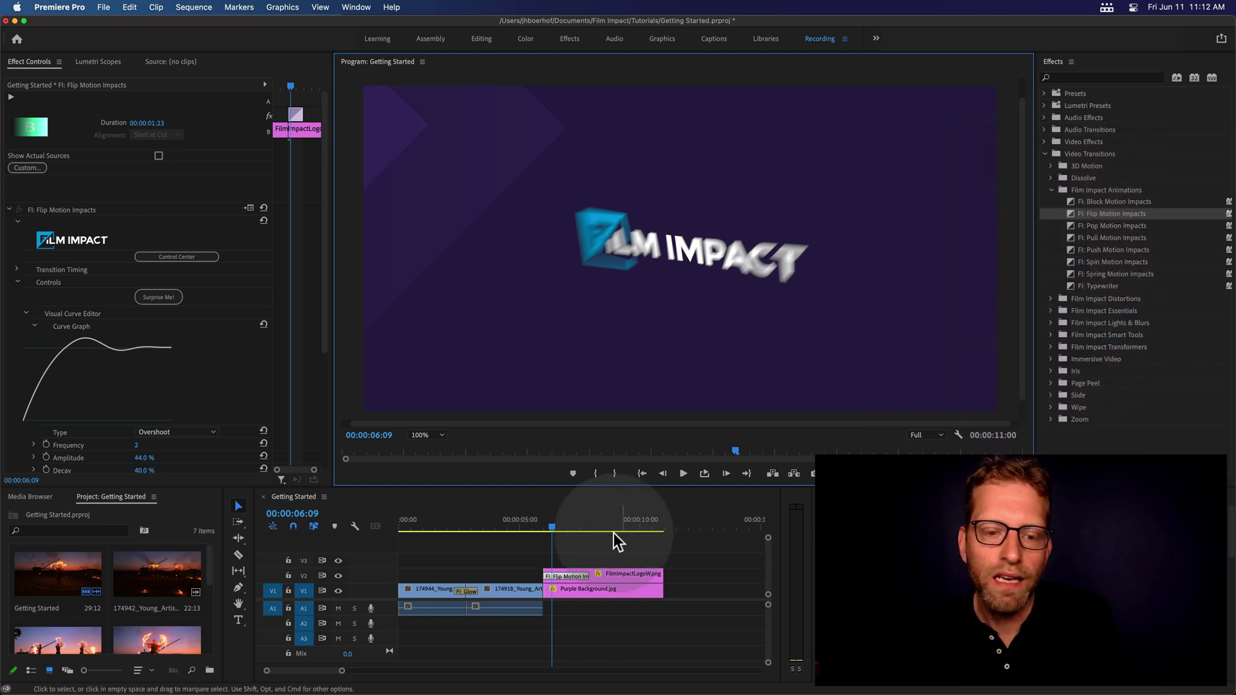
pyautogui.click(570, 574)
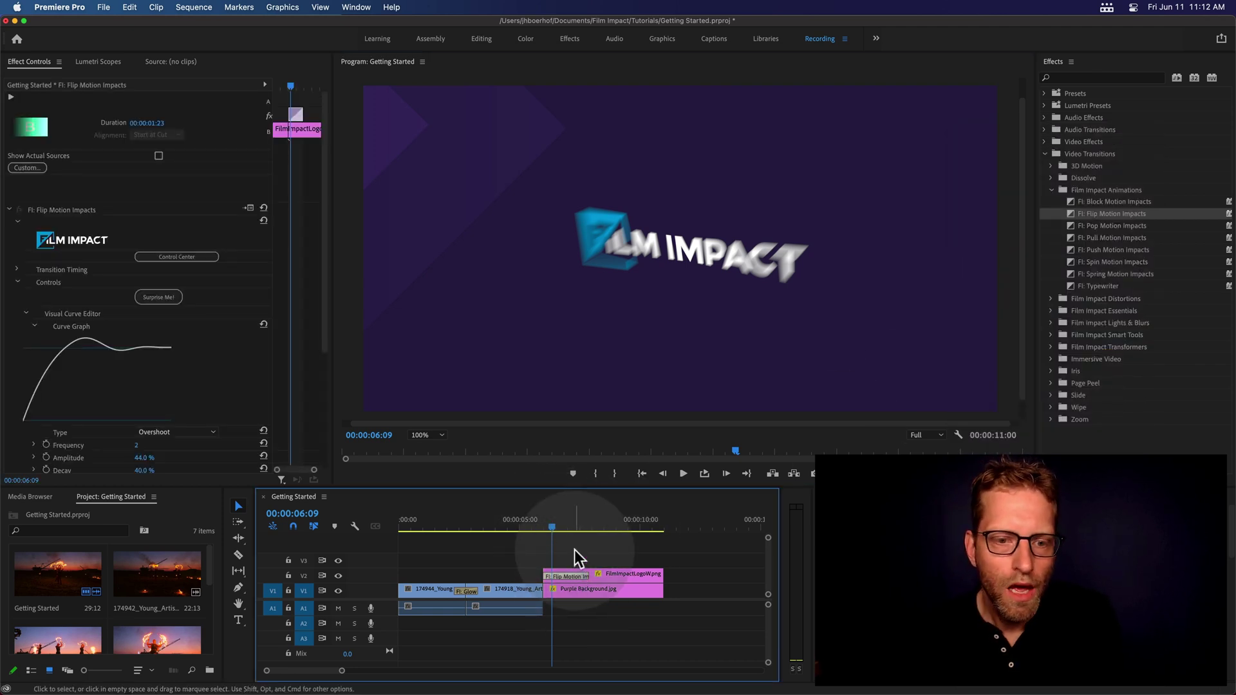
pyautogui.scroll(-5, 317, 361)
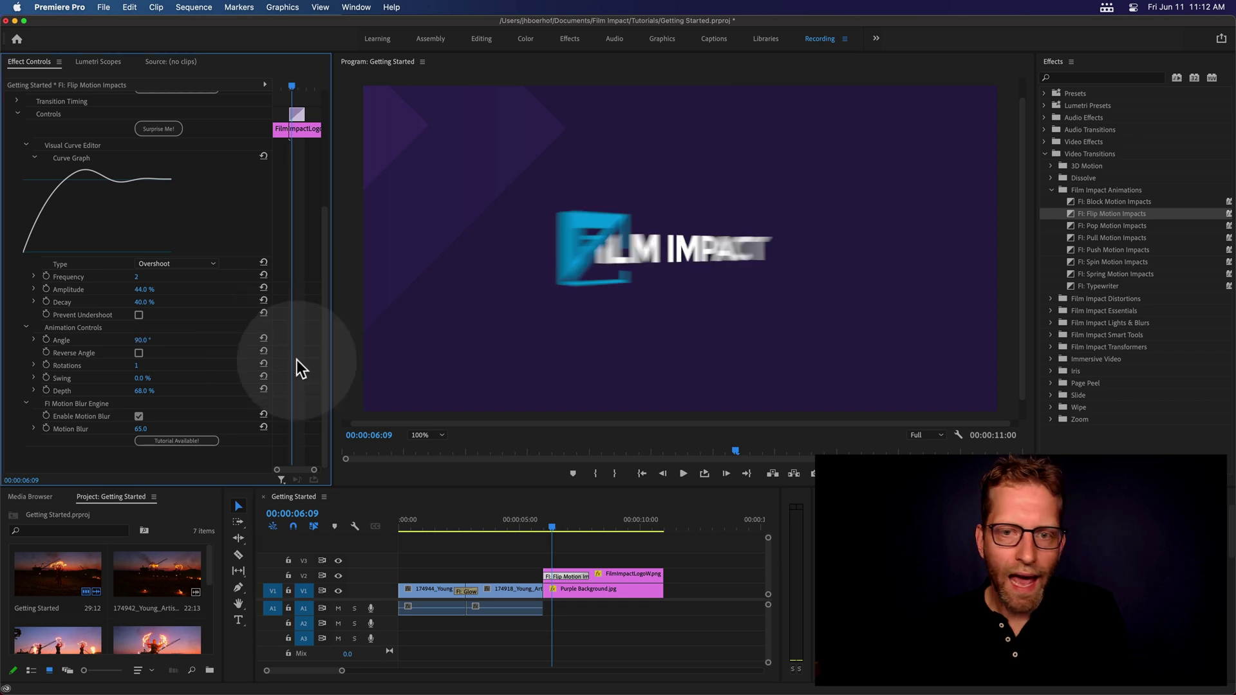
pyautogui.click(548, 524)
pyautogui.press('space')
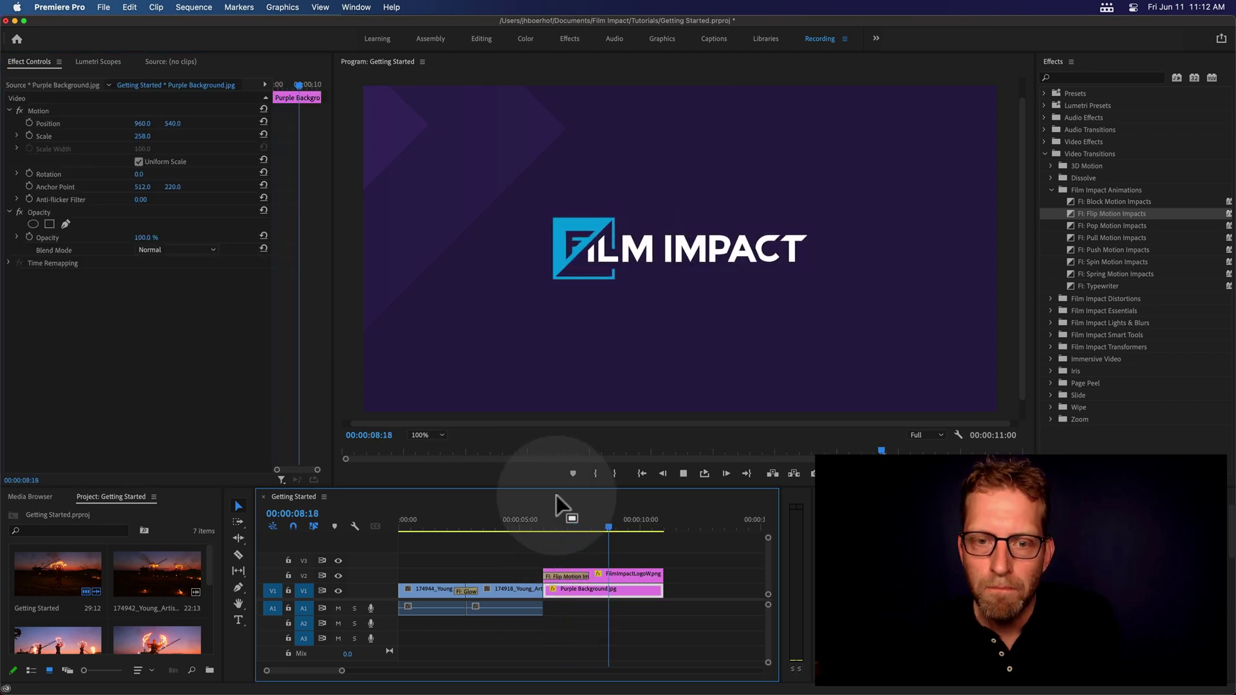
# Step: Stop playback and scrub from the fire-dancer clip into the purple background
pyautogui.press('space')
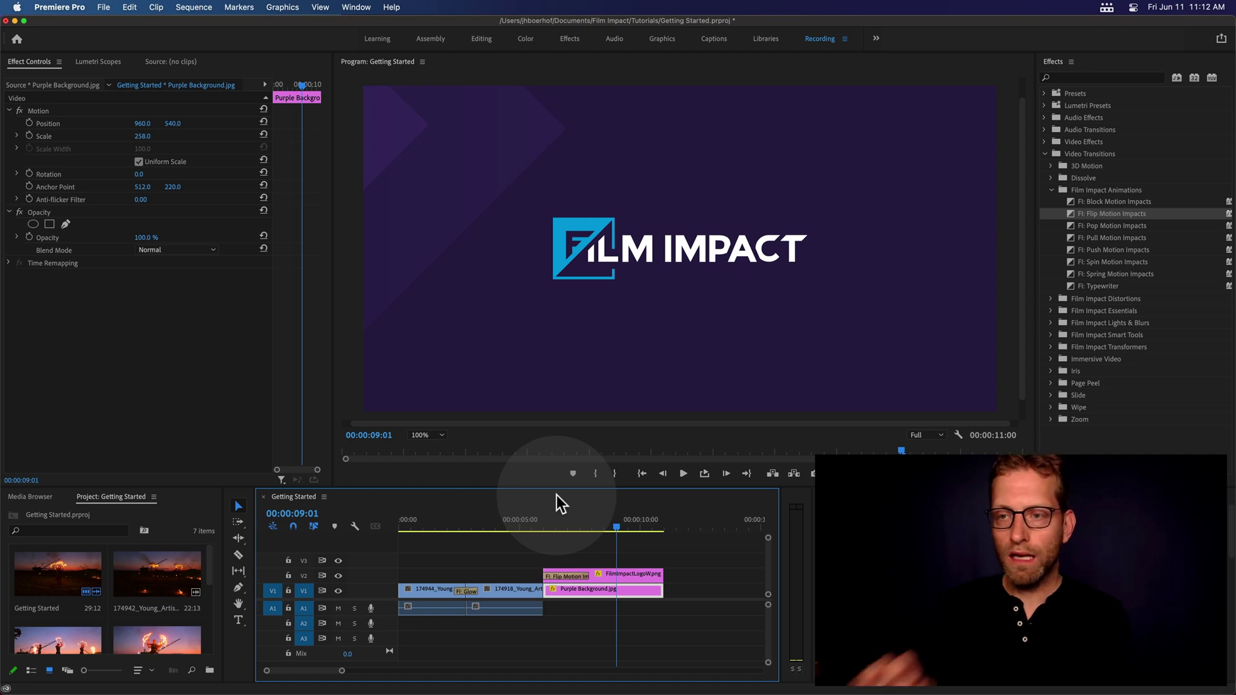
pyautogui.click(526, 525)
pyautogui.moveTo(562, 524); pyautogui.dragTo(515, 526)
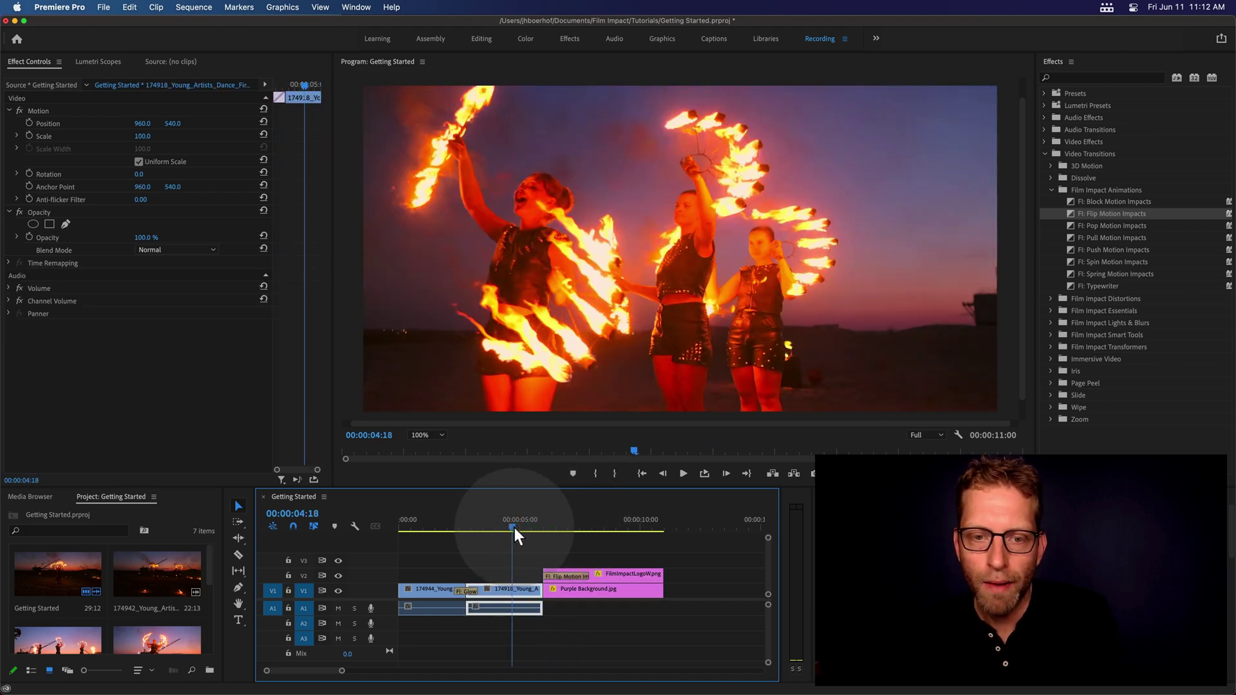
# Step: Search Effects for 'wipe im', drop FI: Wipe Impacts before Purple Background.jpg, and play it
pyautogui.click(1050, 190)
pyautogui.click(1071, 82)
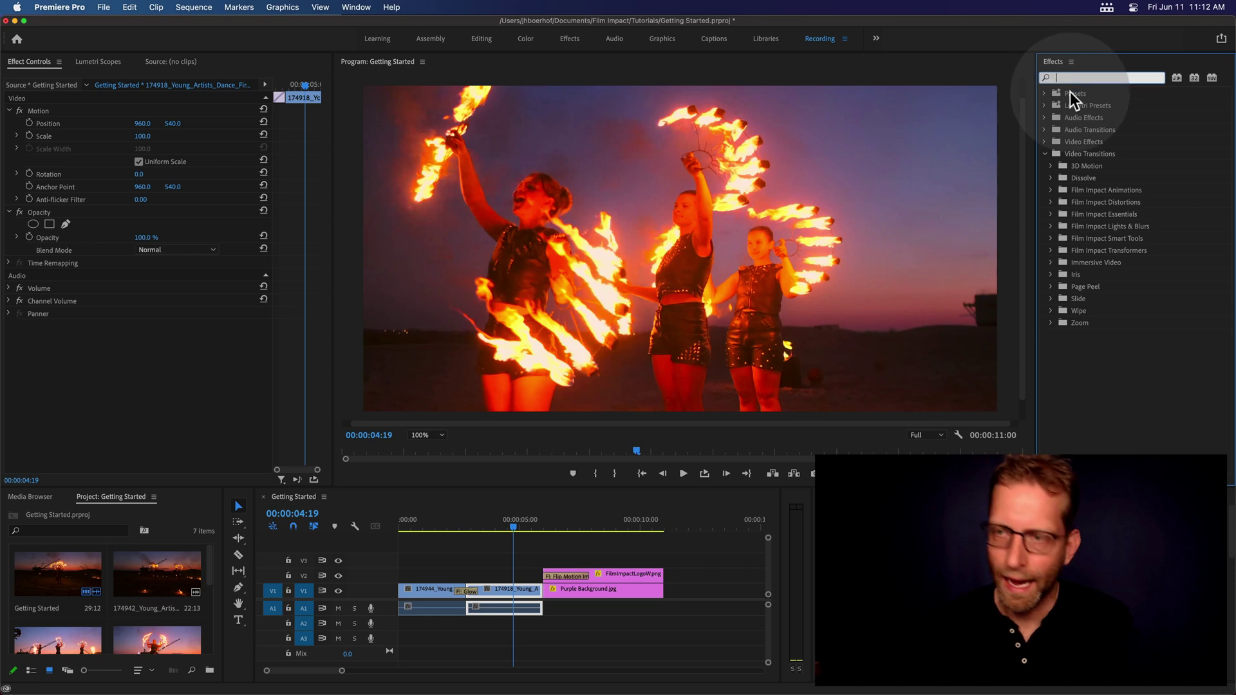
pyautogui.write('wipe impa')
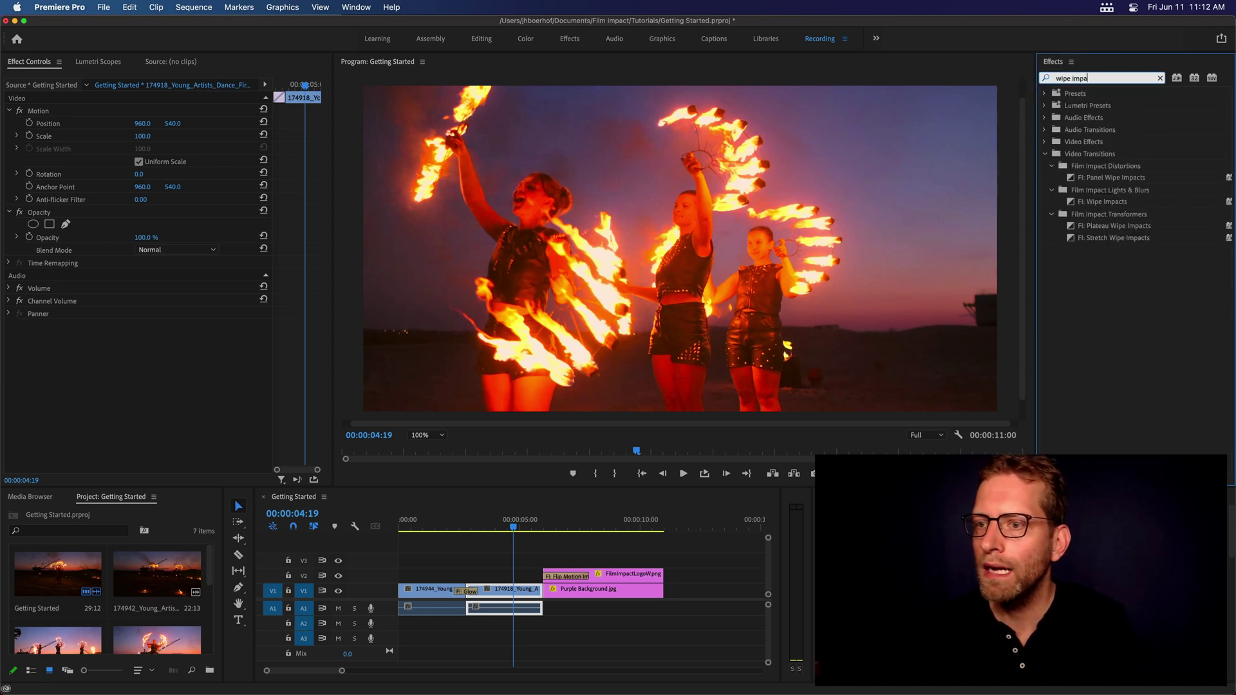
pyautogui.click(1095, 201)
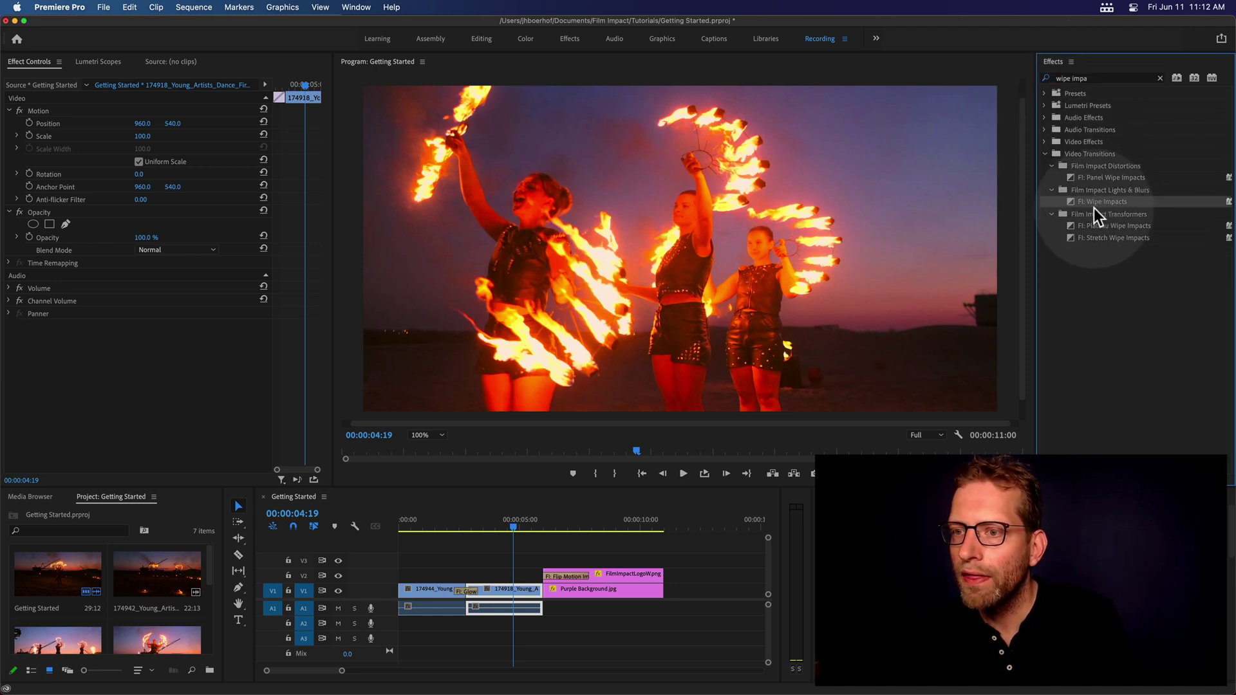
pyautogui.moveTo(1092, 206); pyautogui.dragTo(545, 588)
pyautogui.click(527, 516)
pyautogui.press('space')
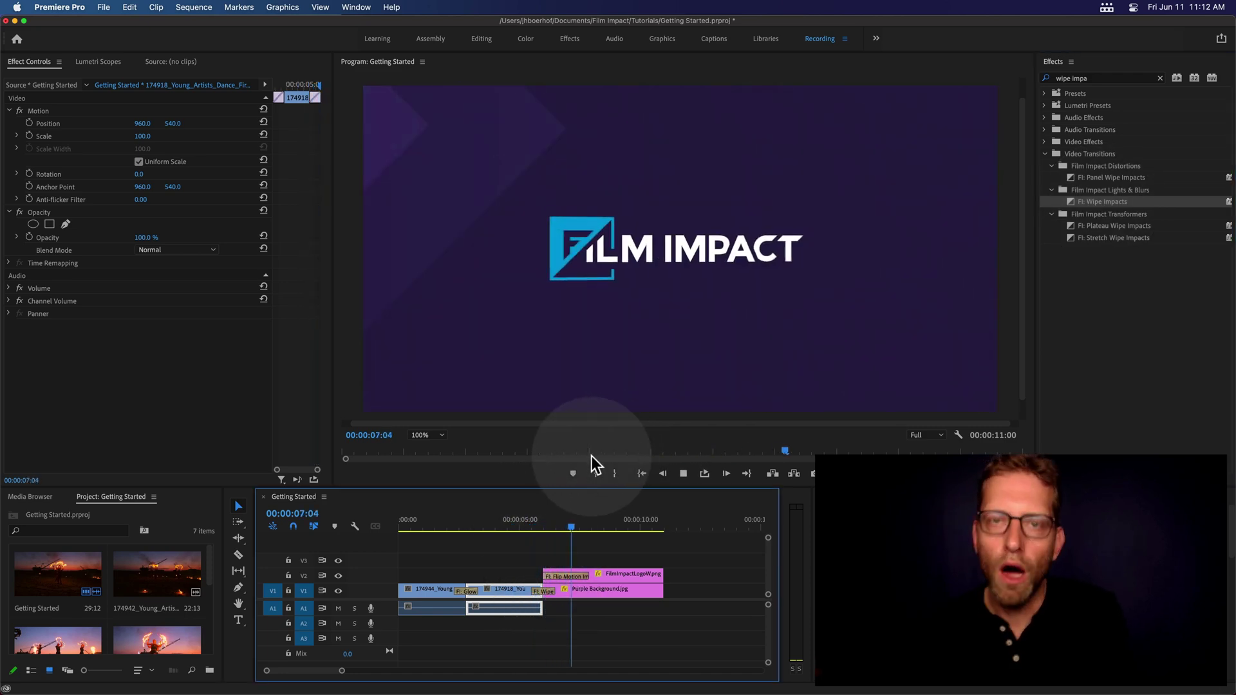
# Step: Give FI: Wipe Impacts Colorize 0 and Outgoing-clip-only blur, then play from 05:24 through the logo
pyautogui.moveTo(532, 517); pyautogui.dragTo(547, 513)
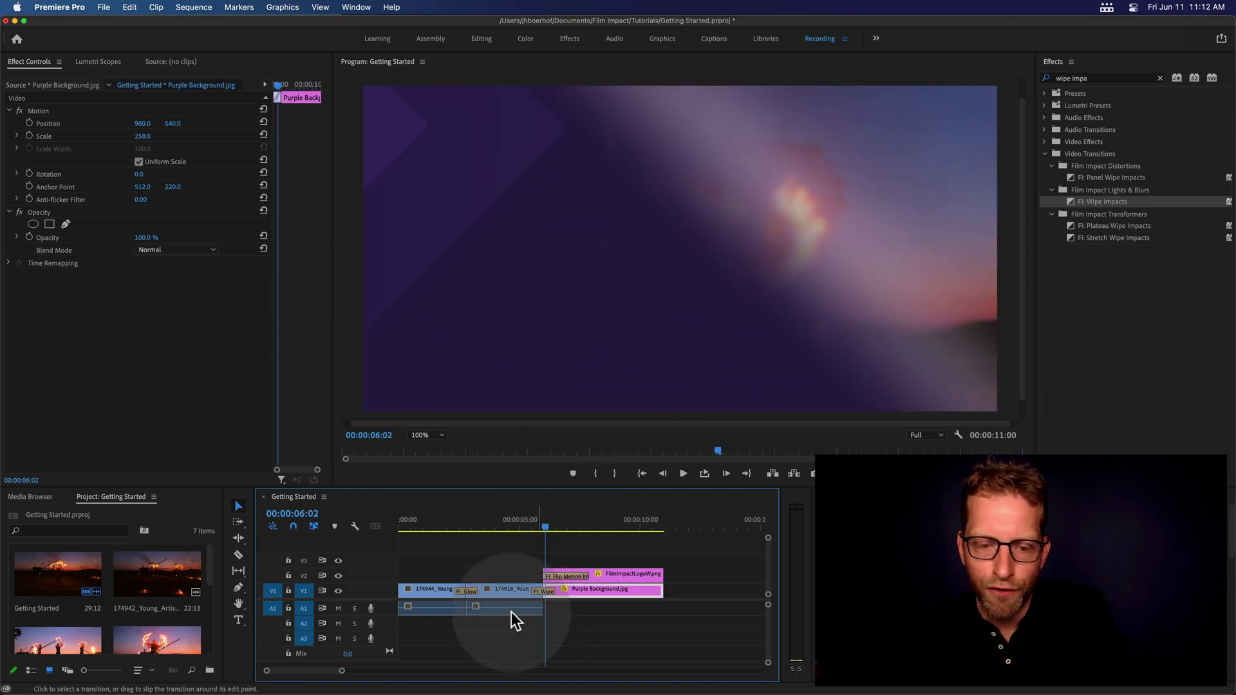
pyautogui.click(538, 589)
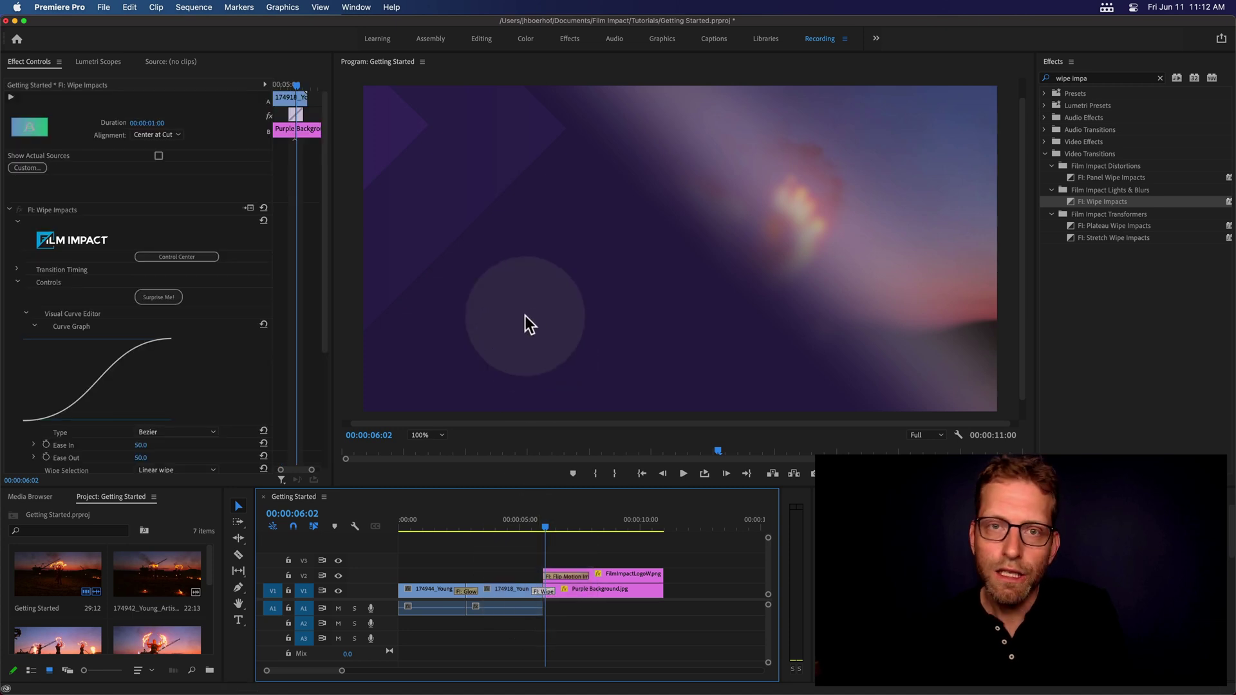
pyautogui.scroll(-2, 313, 265)
pyautogui.scroll(-3, 313, 264)
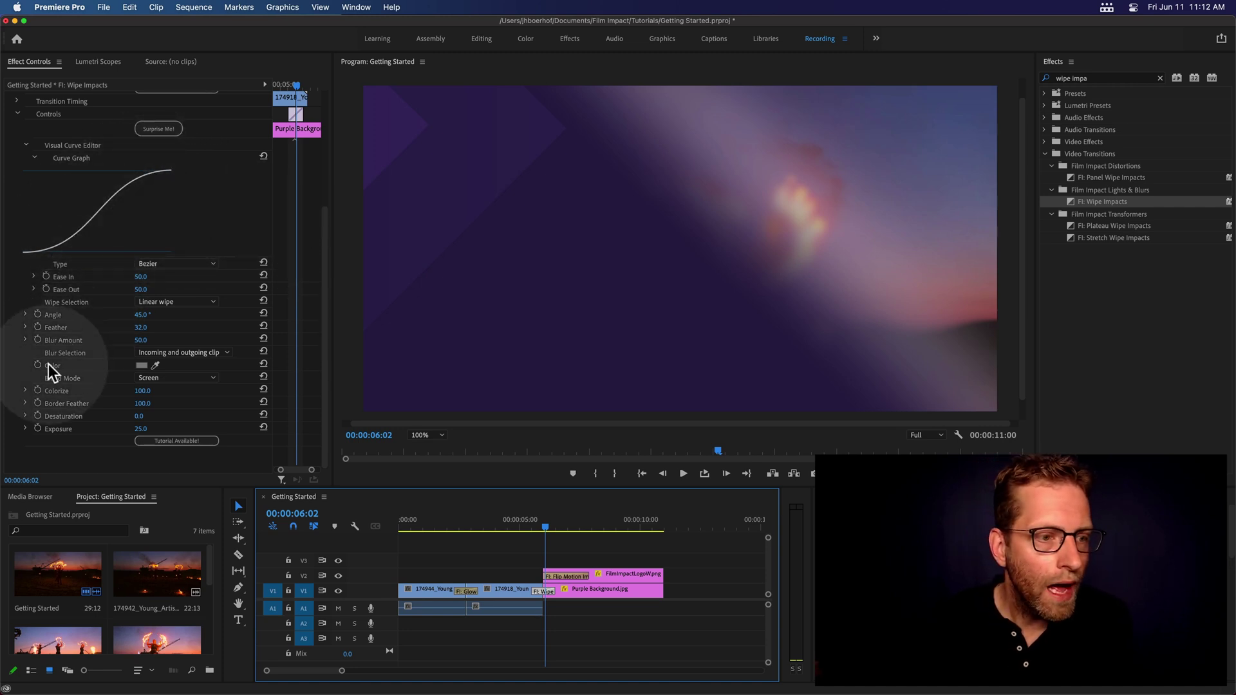
pyautogui.click(145, 394)
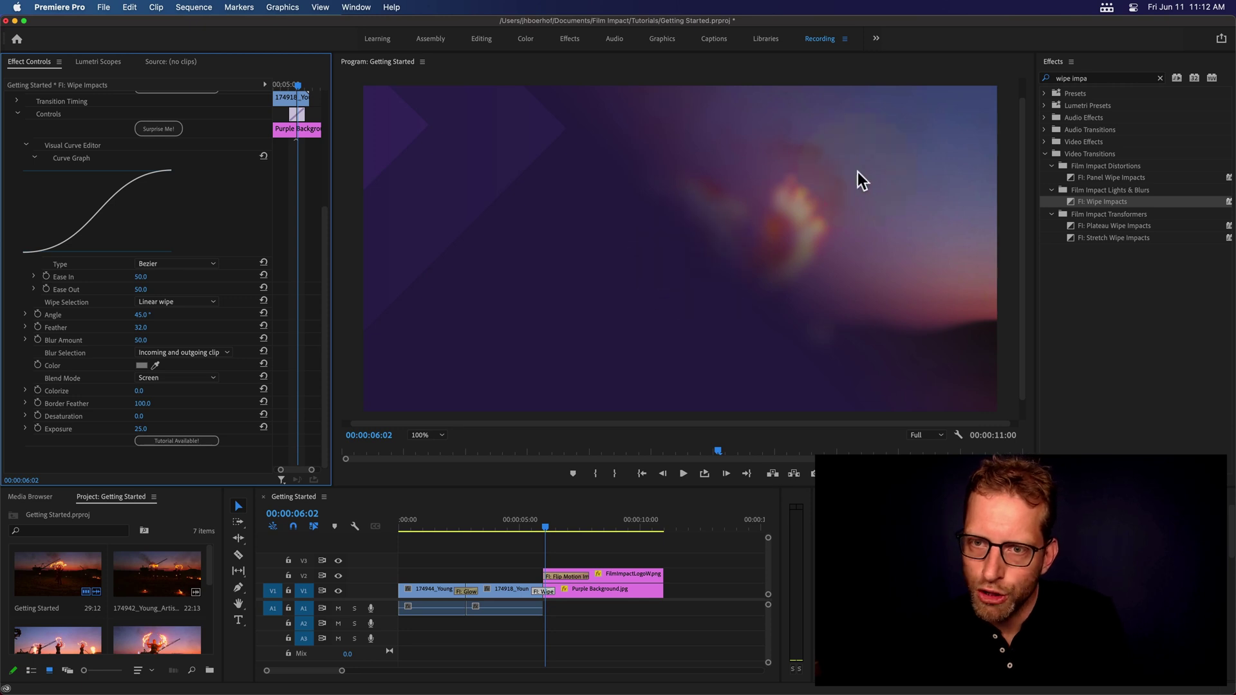
pyautogui.click(187, 353)
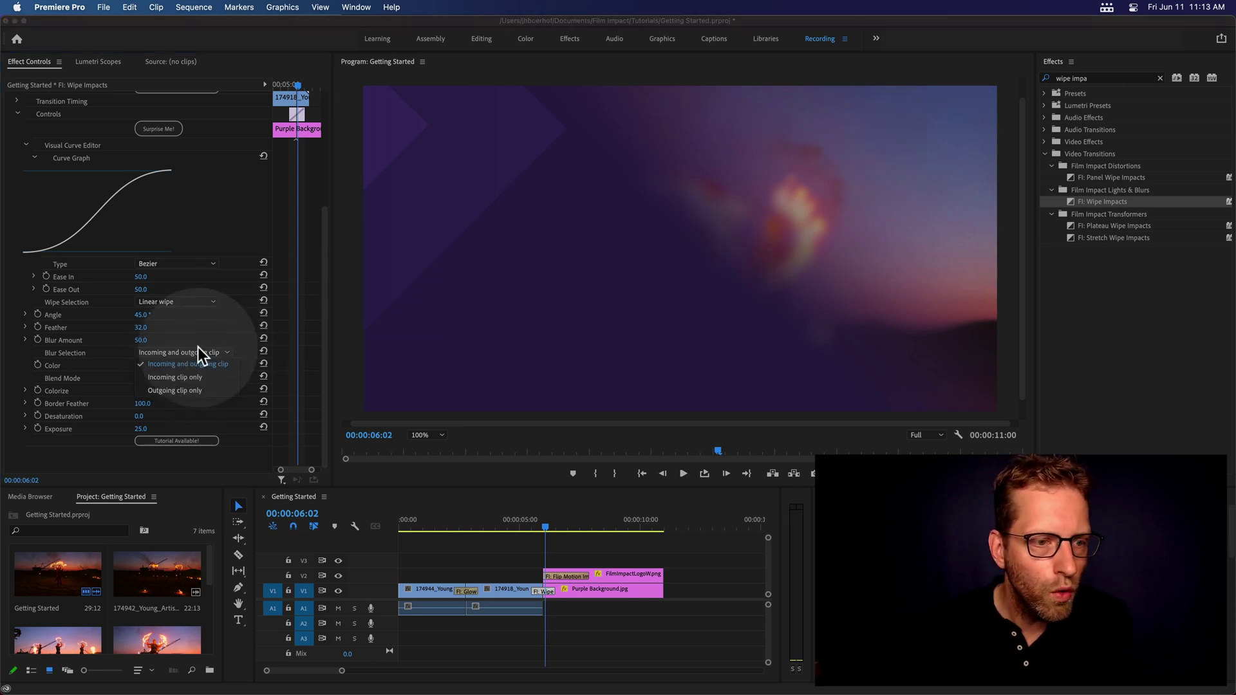
pyautogui.click(186, 390)
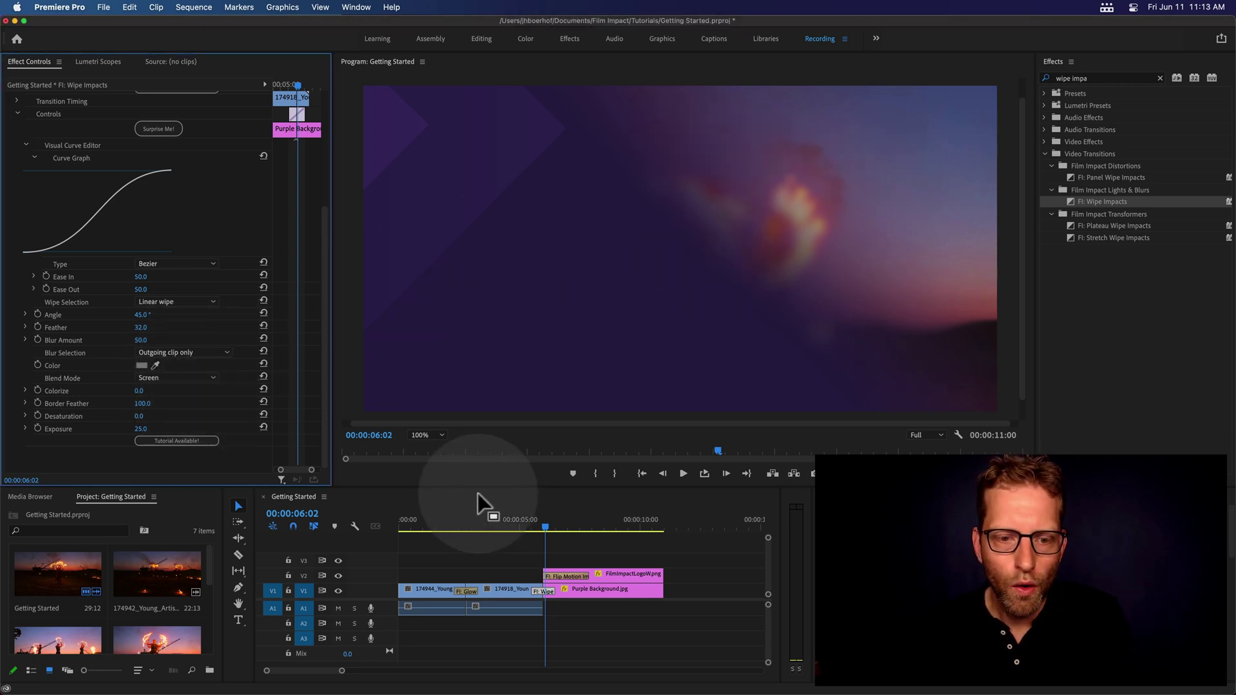
pyautogui.click(540, 527)
pyautogui.press('space')
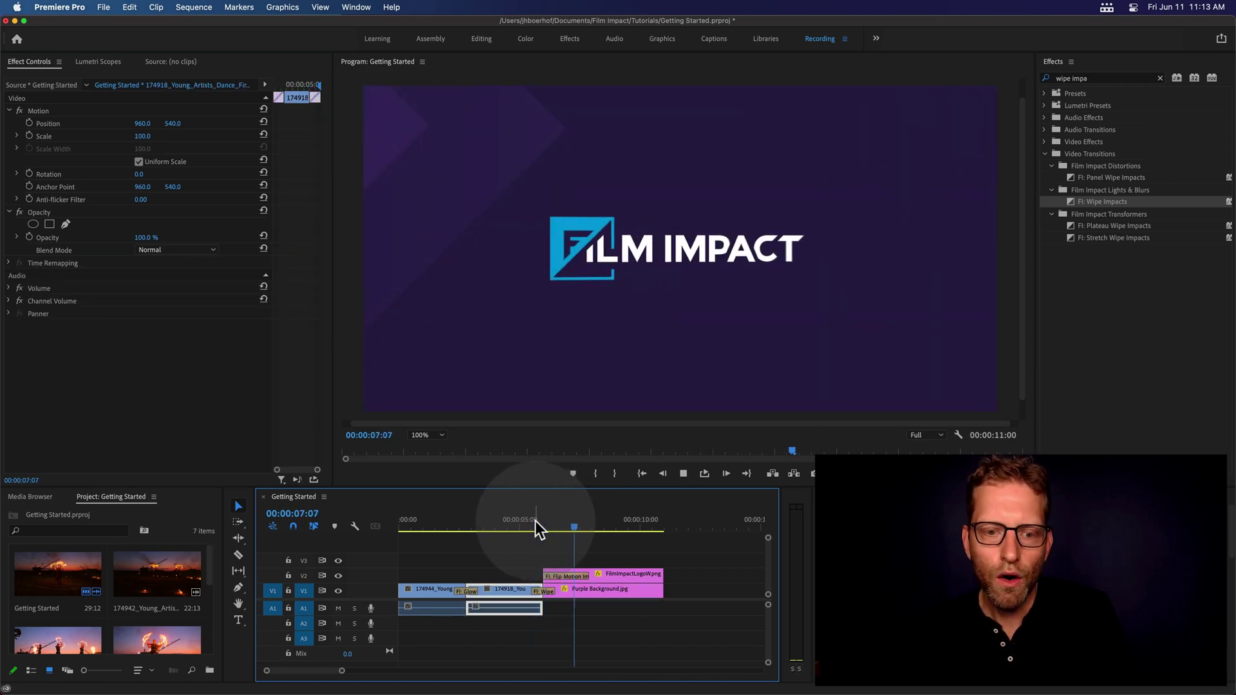
pyautogui.click(525, 522)
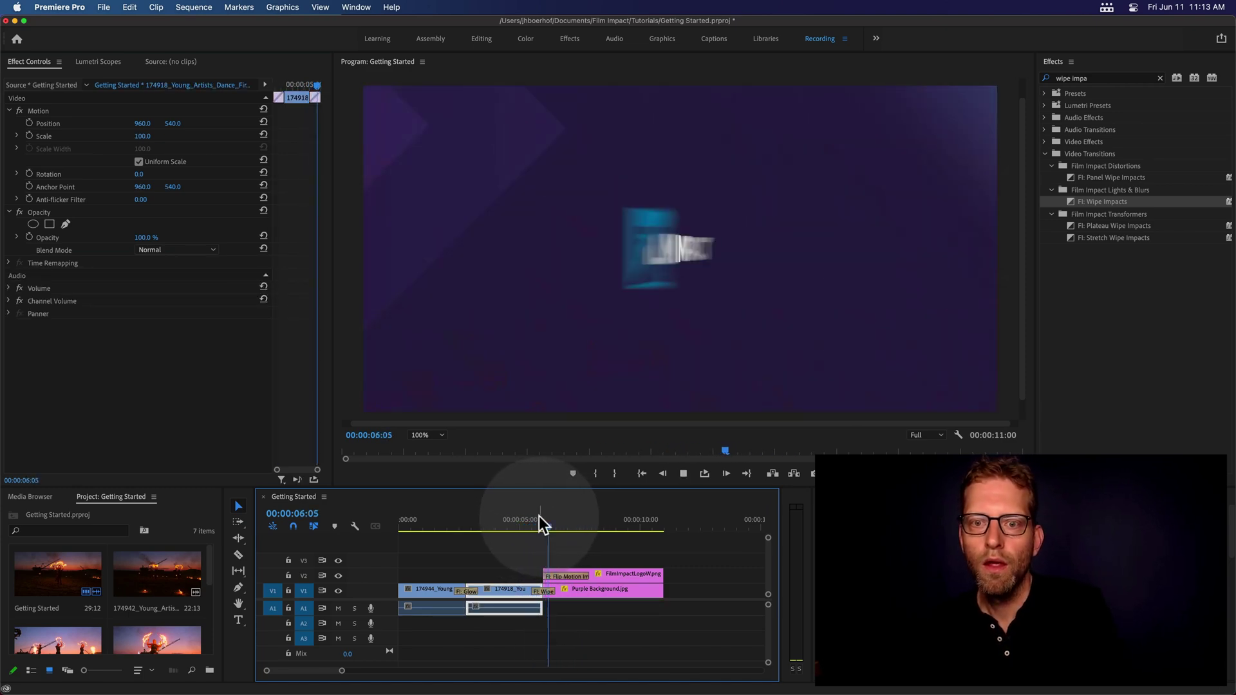
pyautogui.press('space')
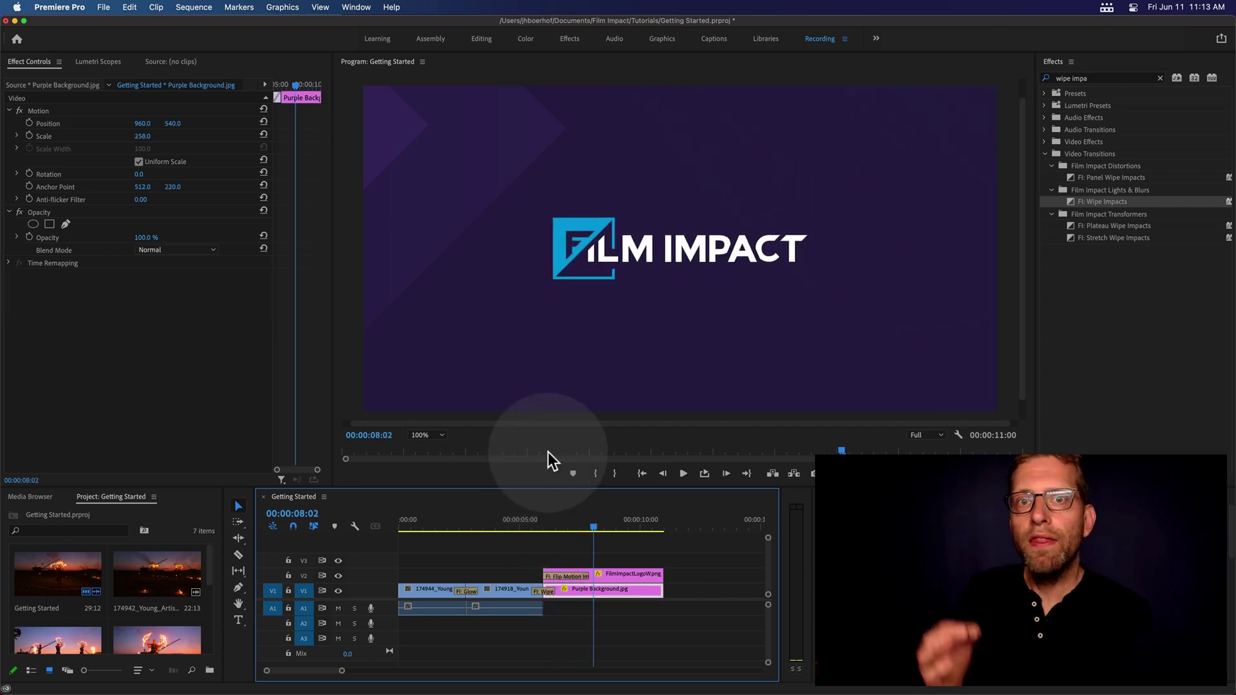